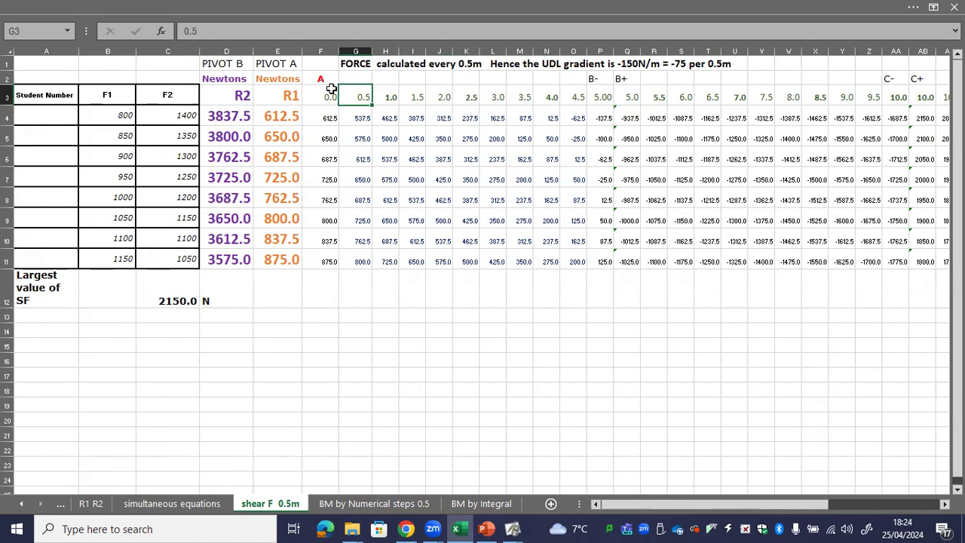
- Examine the shear force formulas in row 4 at A, 0.5 m, 1.0 m and on both sides of point B
left_click(331, 91)
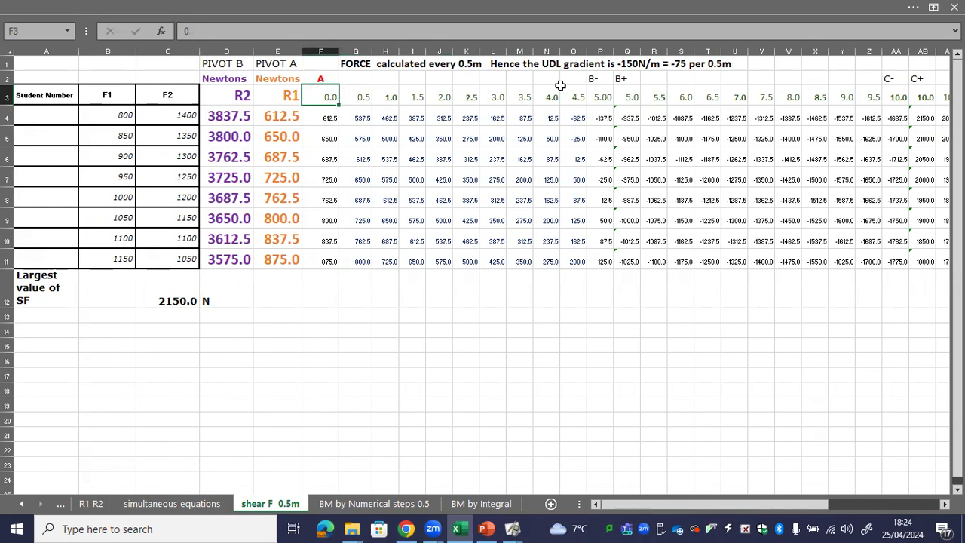
left_click(326, 115)
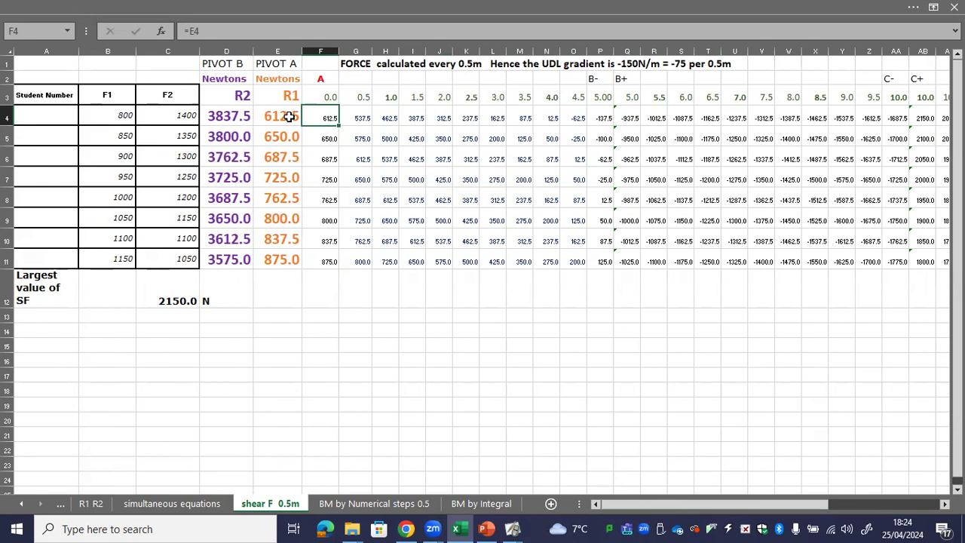
left_click(363, 116)
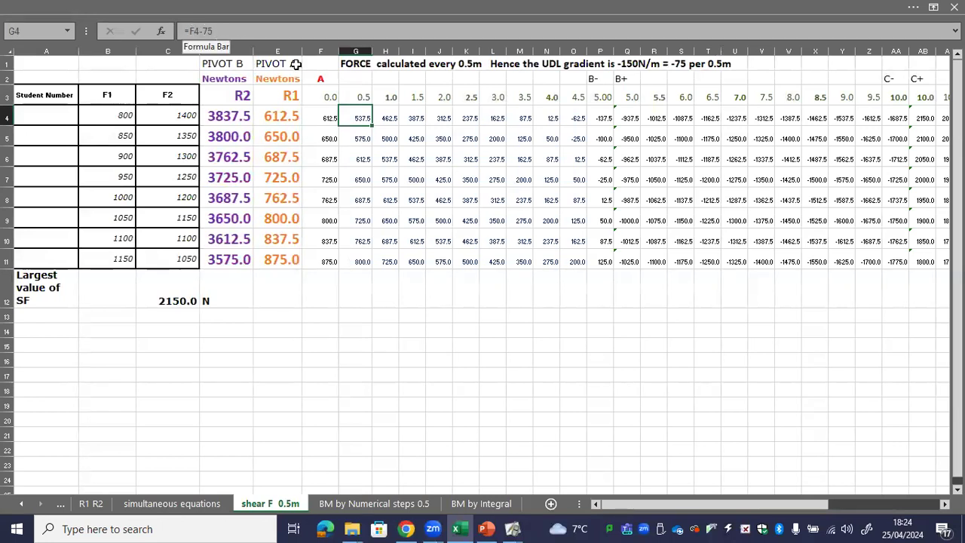
left_click(384, 113)
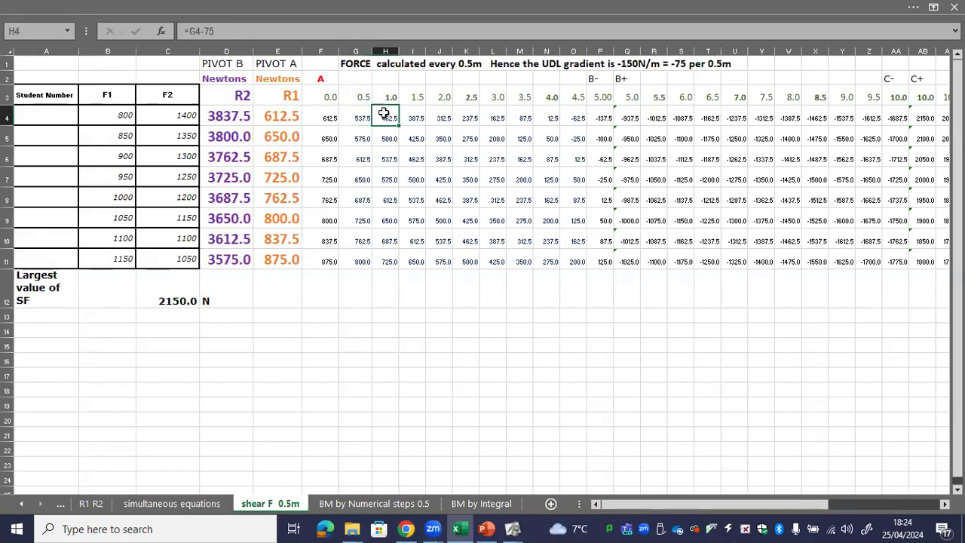
left_click(601, 116)
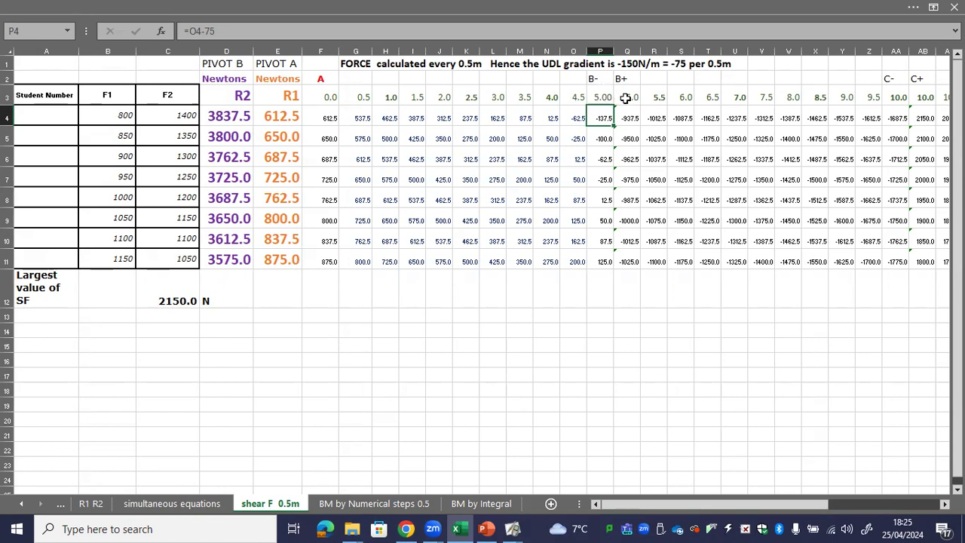
left_click(626, 98)
left_click(603, 96)
left_click_drag(604, 119, 607, 87)
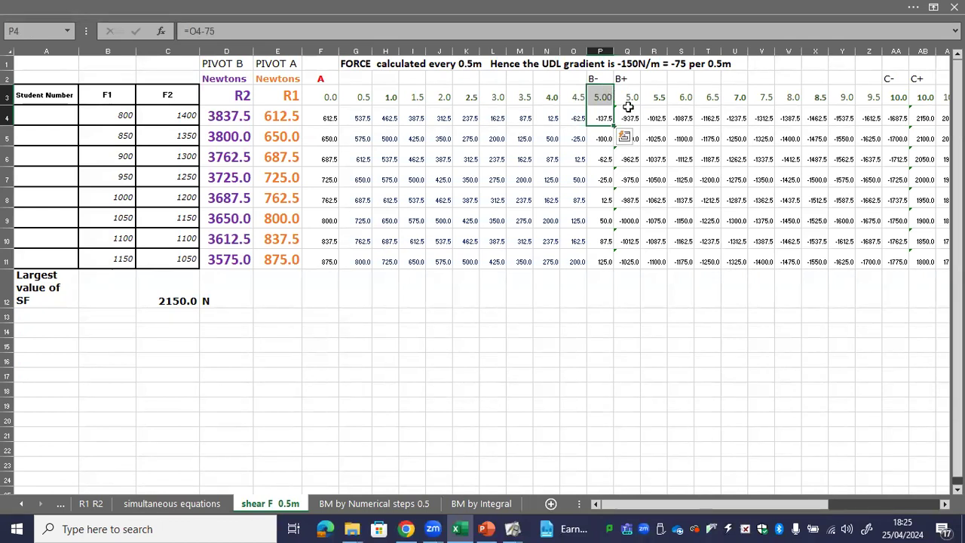
left_click(627, 113)
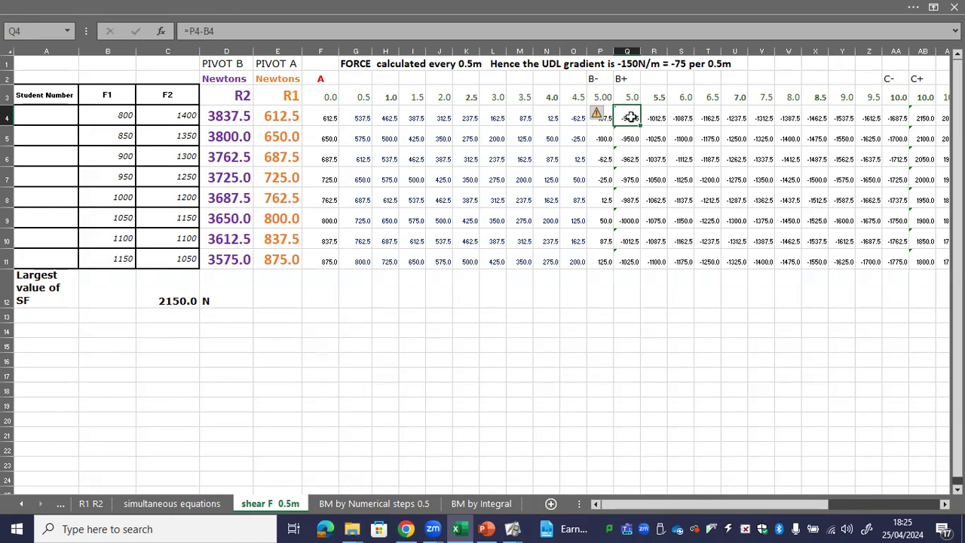
- Insert a scatter chart with straight lines and no markers from the distances and first shear force row, F3:AM4
left_click(318, 94)
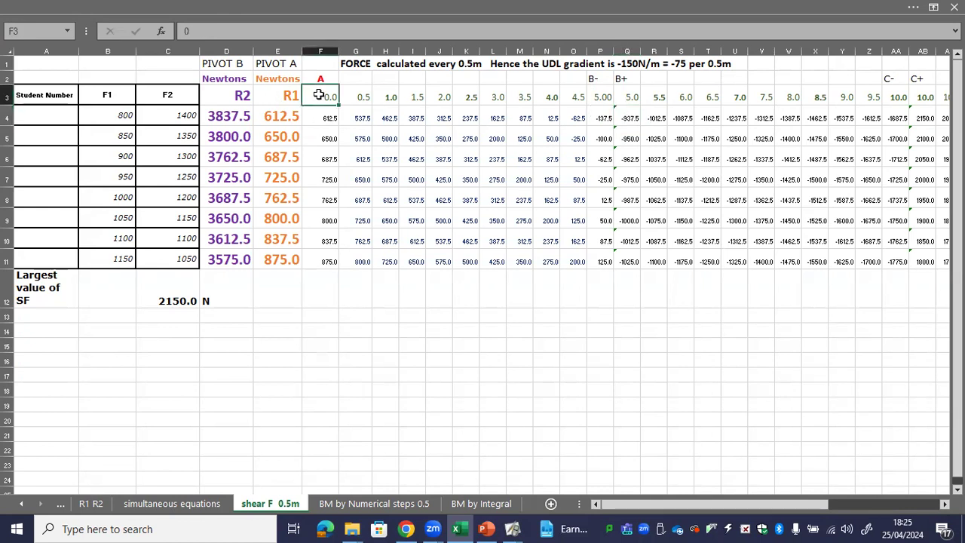
key("shift+Down")
key("shift+Right")
key("shift+Right")
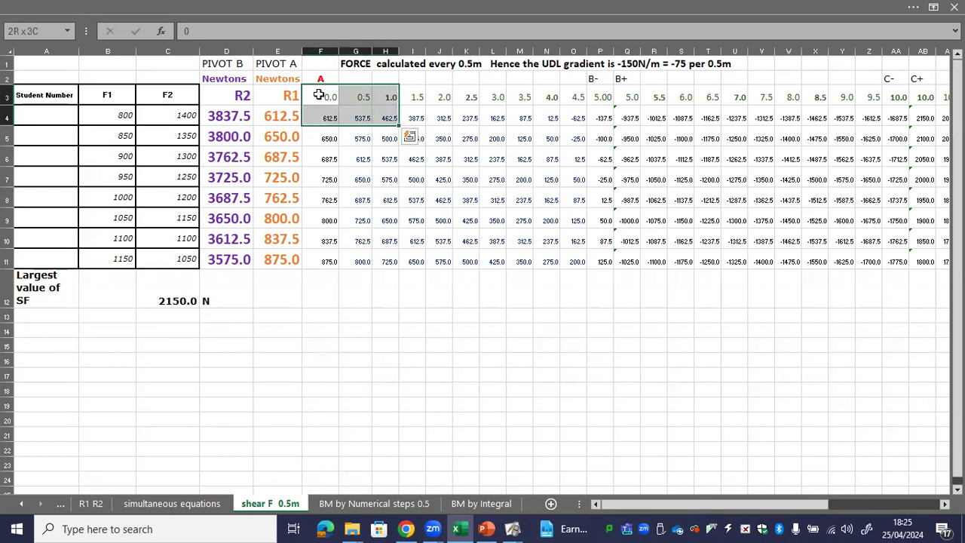
key("shift+Right")
key("shift+Right")
key("shift+Right")
key("shift+Right")
key("shift+Right")
key("shift+Right")
key("shift+Right")
key("shift+Right")
key("shift+Right")
key("shift+Right")
key("shift+Right")
key("shift+Right")
key("shift+Right")
key("shift+Right")
key("shift+Right")
key("shift+Right")
key("shift+Right")
key("shift+Right")
key("shift+Right")
key("shift+Right")
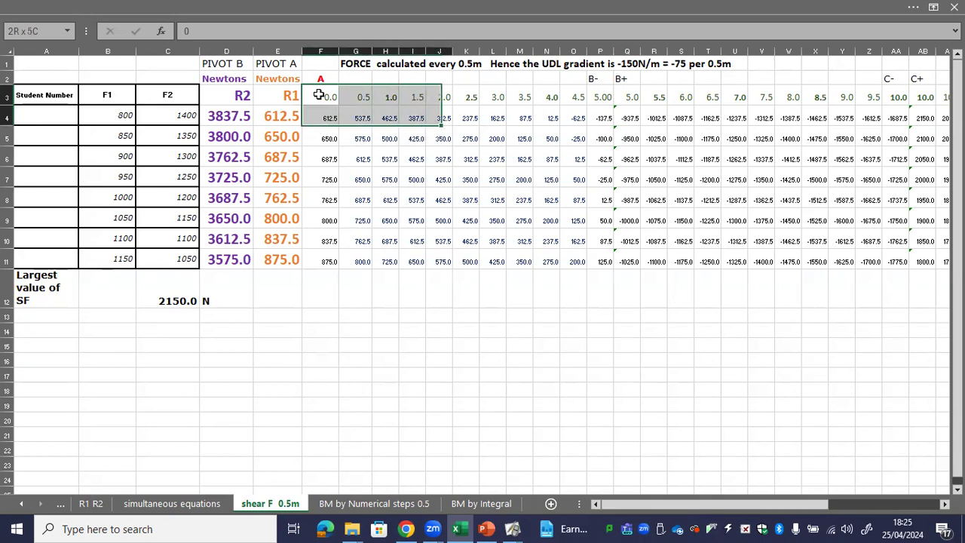
key("shift+Right")
key("shift+Right")
key("shift+Right")
key("shift+Right")
key("shift+Right")
key("shift+Right")
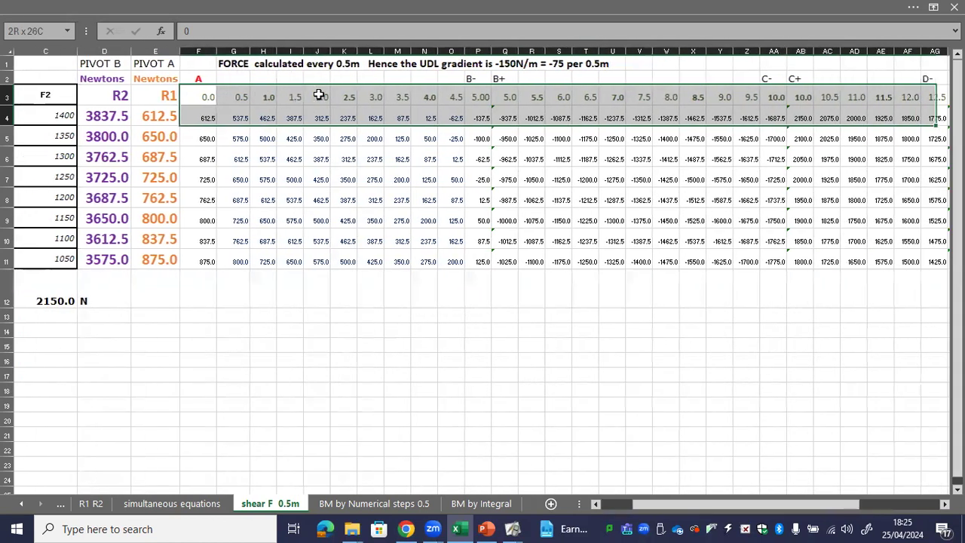
key("shift+Right")
key("shift+Right")
key("shift+Right")
key("shift+Right")
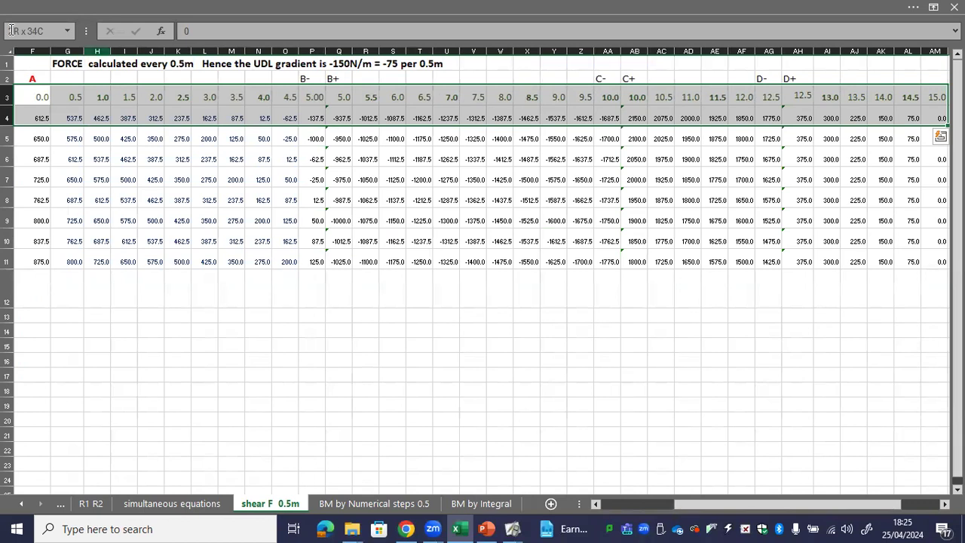
left_click(181, 9)
left_click(107, 40)
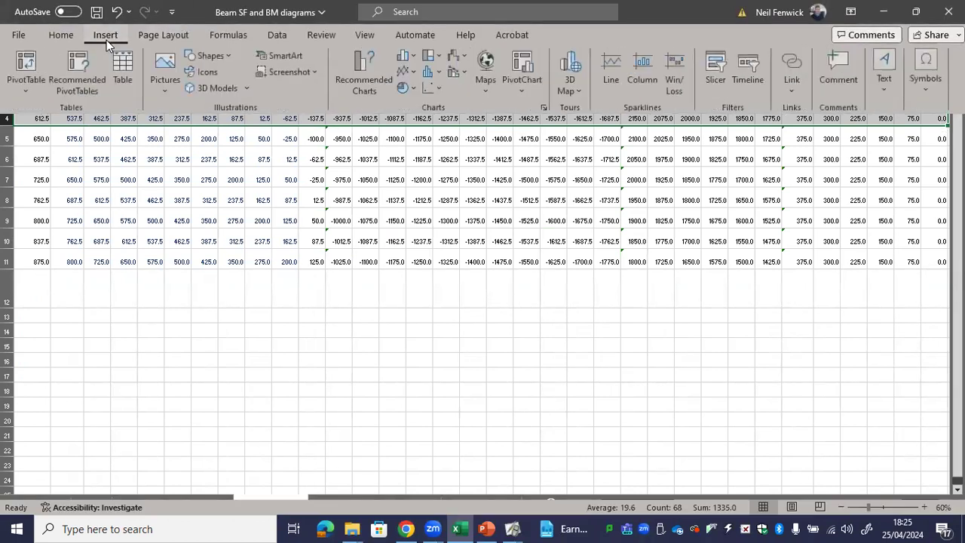
left_click(369, 76)
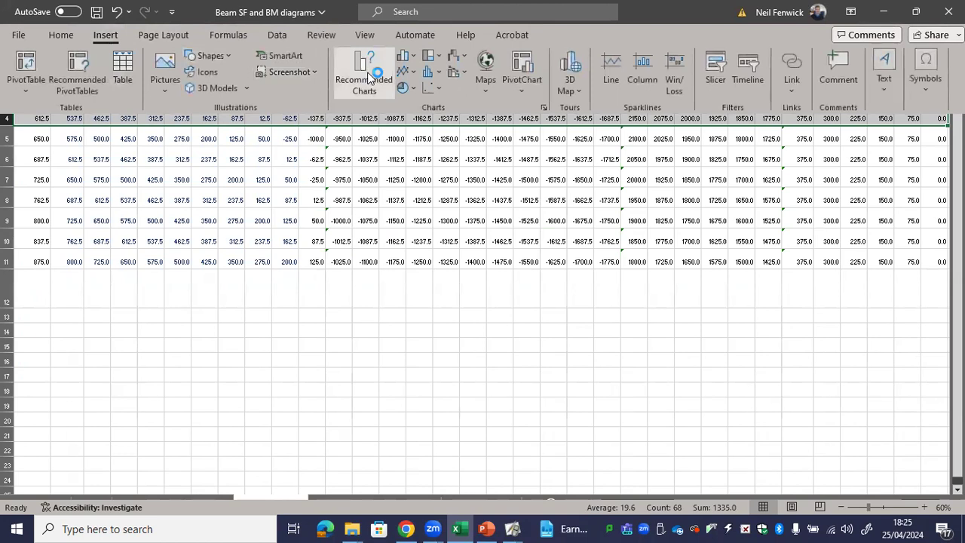
left_click(427, 87)
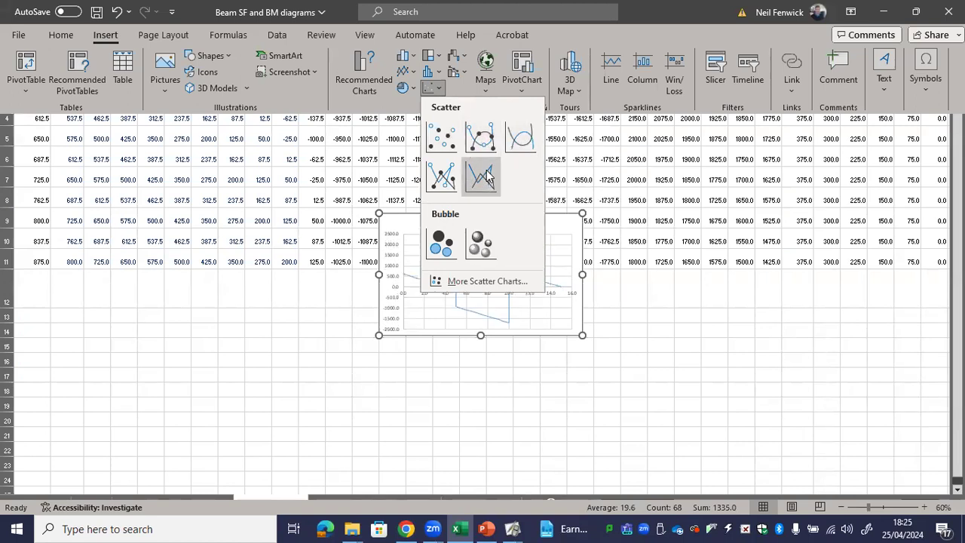
left_click(487, 176)
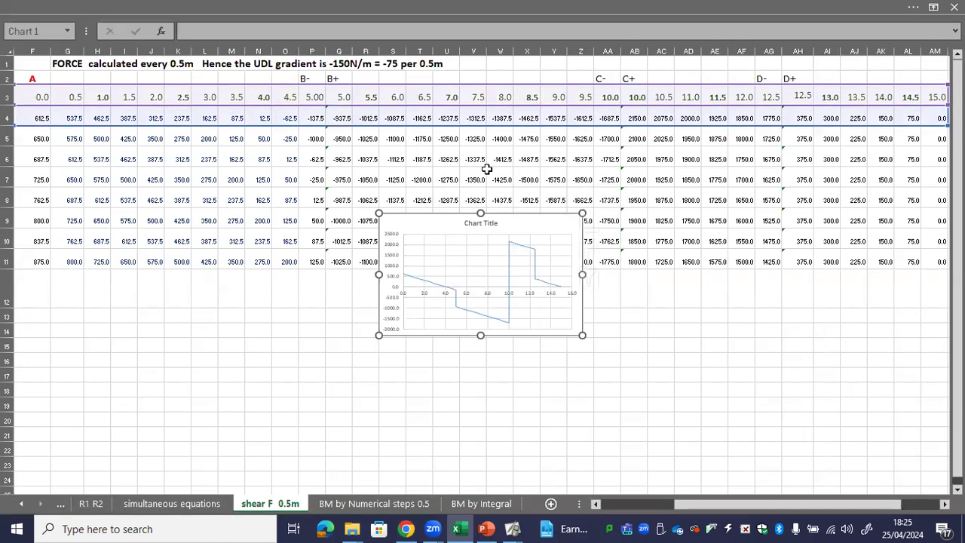
- Enlarge the shear force chart to span about columns G to AK and place it over rows 6 to 23
left_click_drag(378, 214, 65, 99)
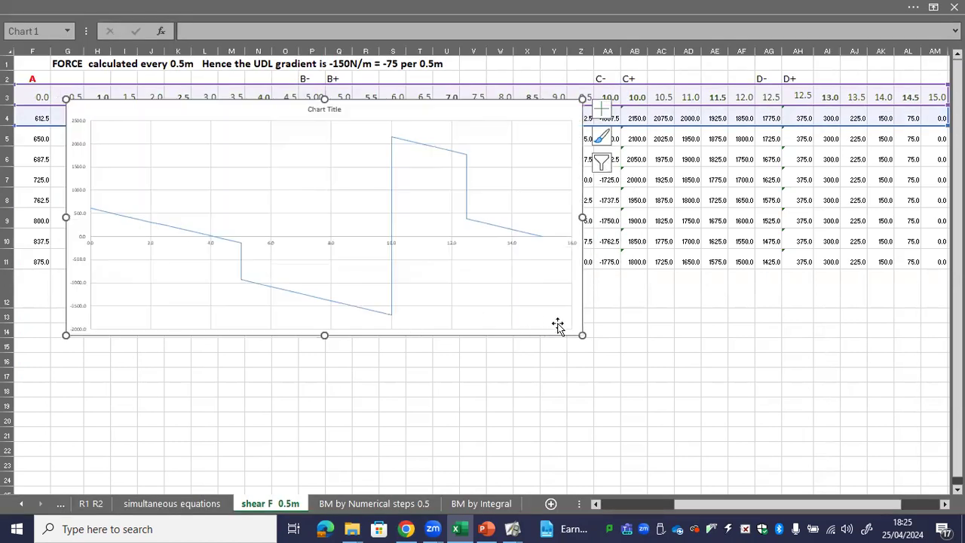
left_click_drag(579, 337, 893, 467)
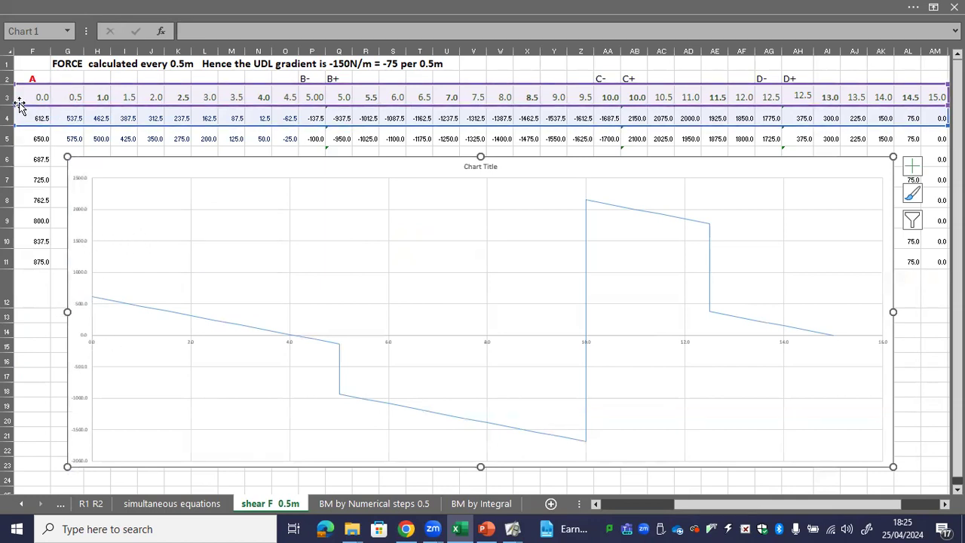
mouse_move(93, 302)
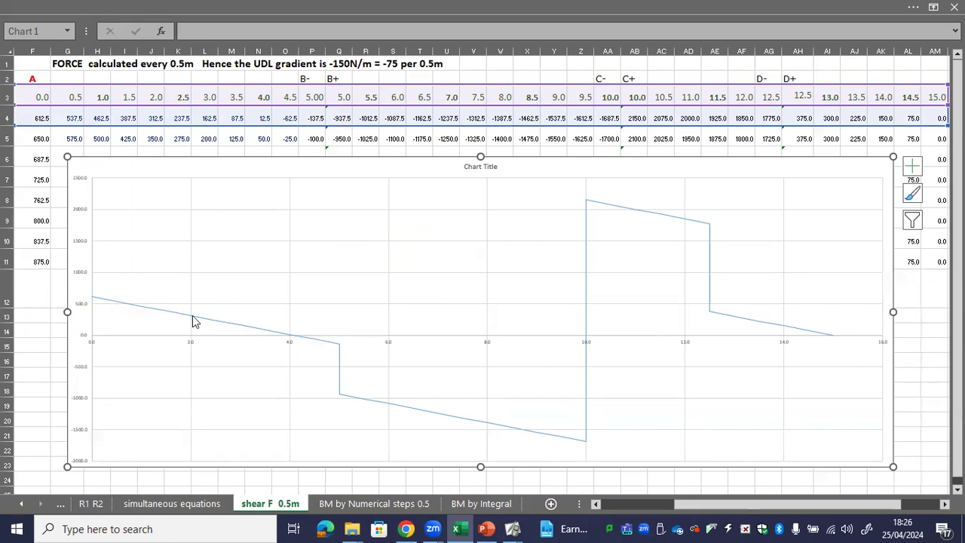
mouse_move(200, 324)
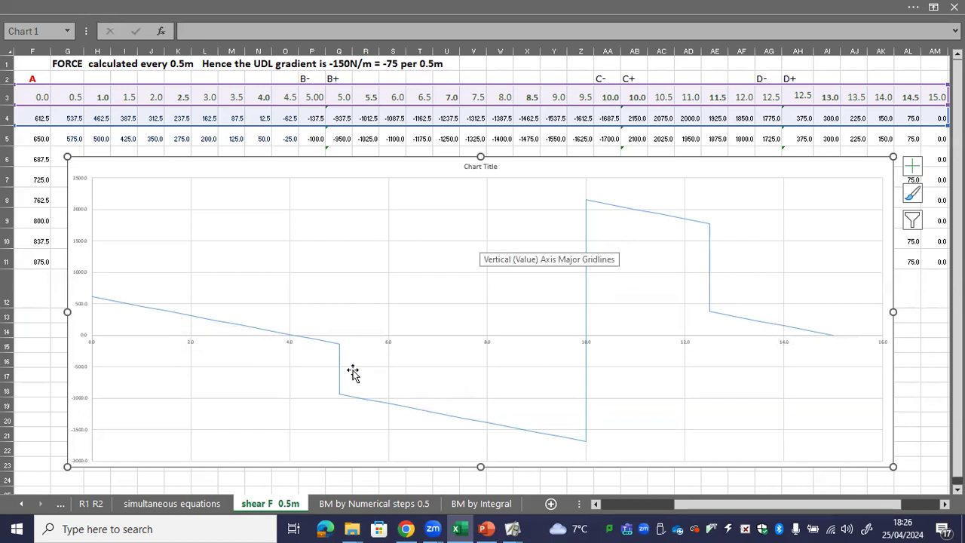
mouse_move(337, 394)
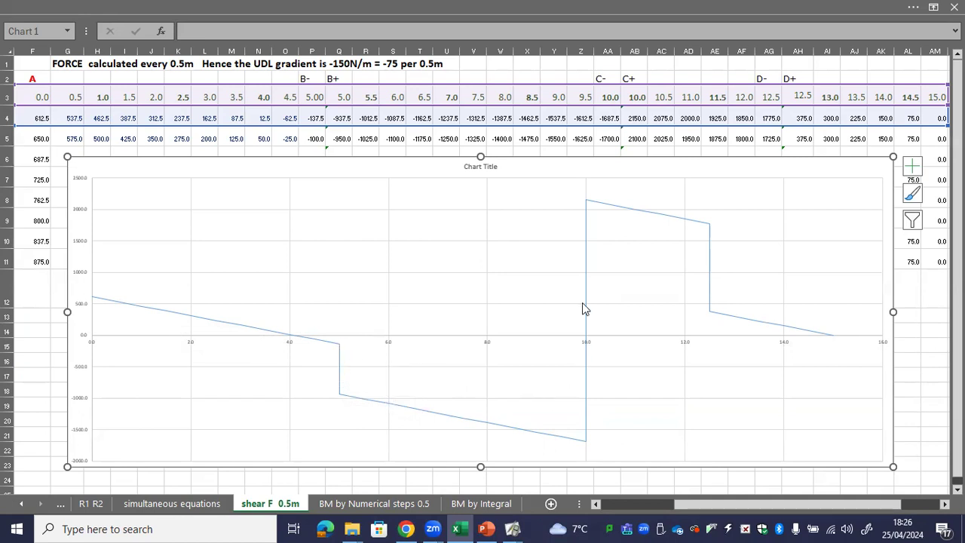
mouse_move(586, 263)
mouse_move(836, 341)
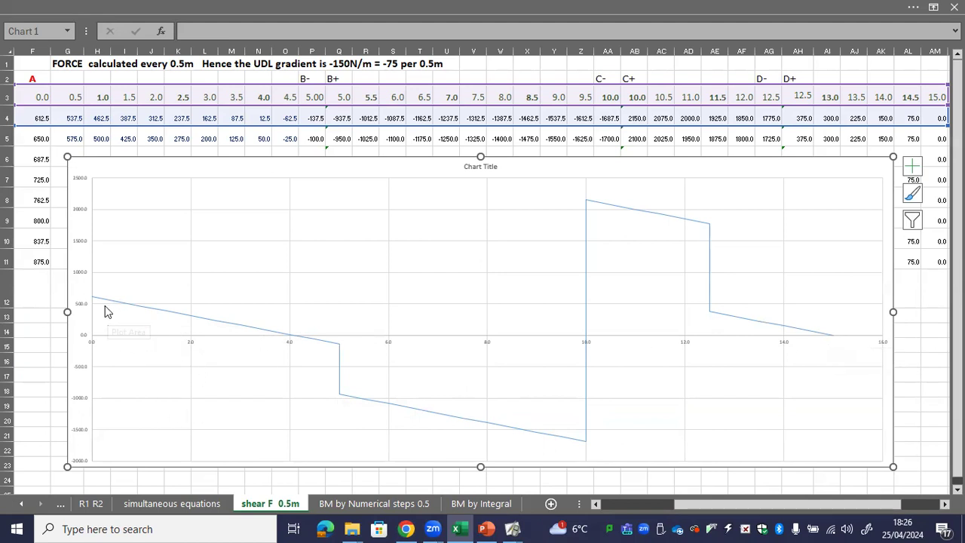
- On the BM by Numerical steps 0.5 sheet, move the bending moment chart below the data table
left_click(373, 506)
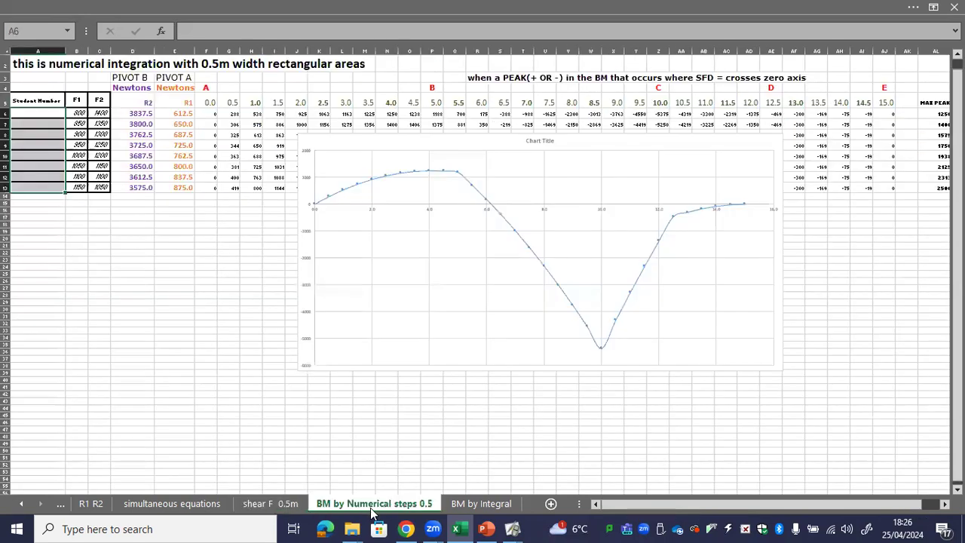
double_click(315, 146)
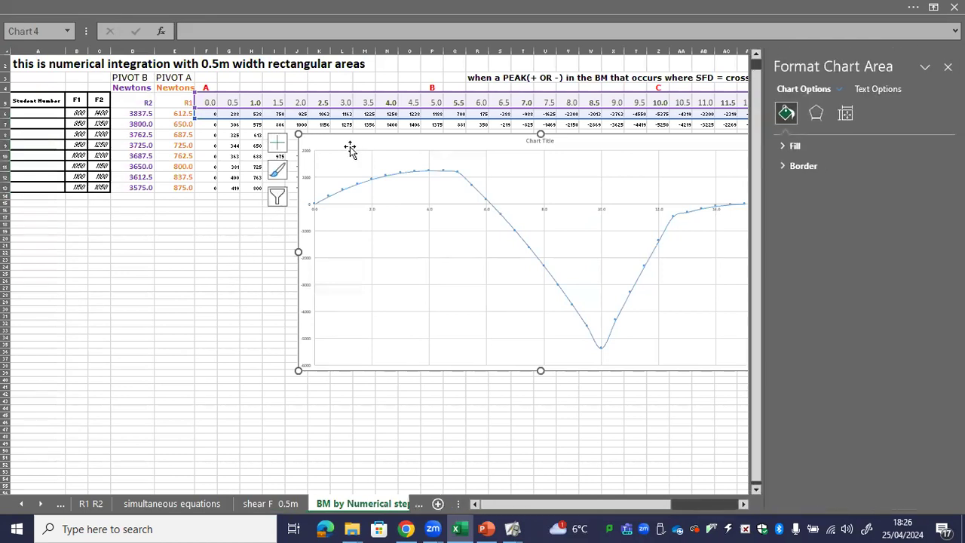
left_click(948, 67)
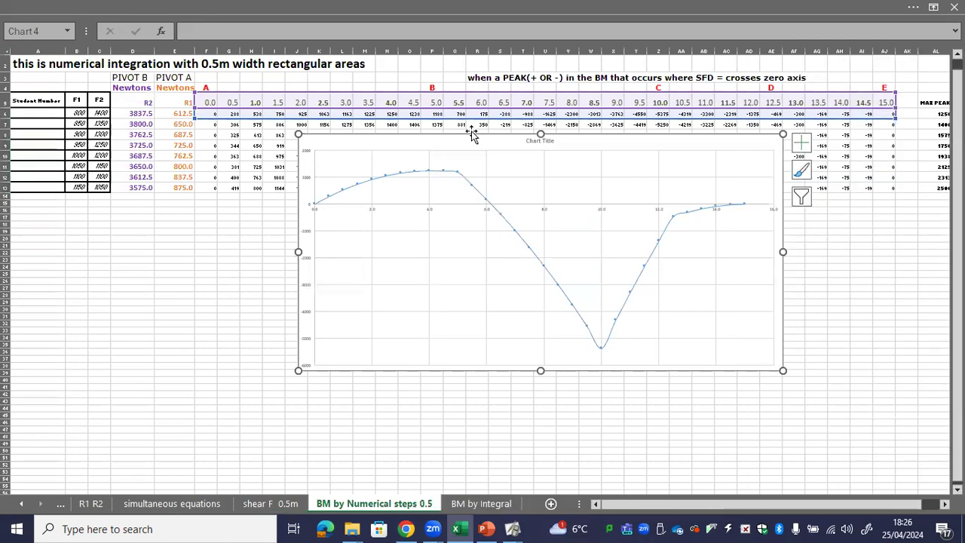
left_click_drag(309, 141, 210, 223)
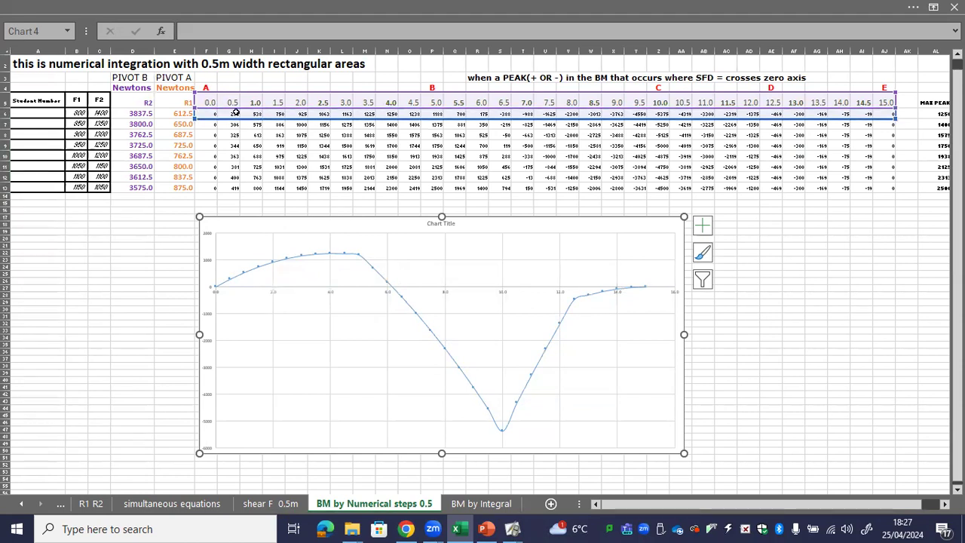
- Examine the starting bending moment in F6 and the numerical integration formulas in G6 and H6
left_click(212, 114)
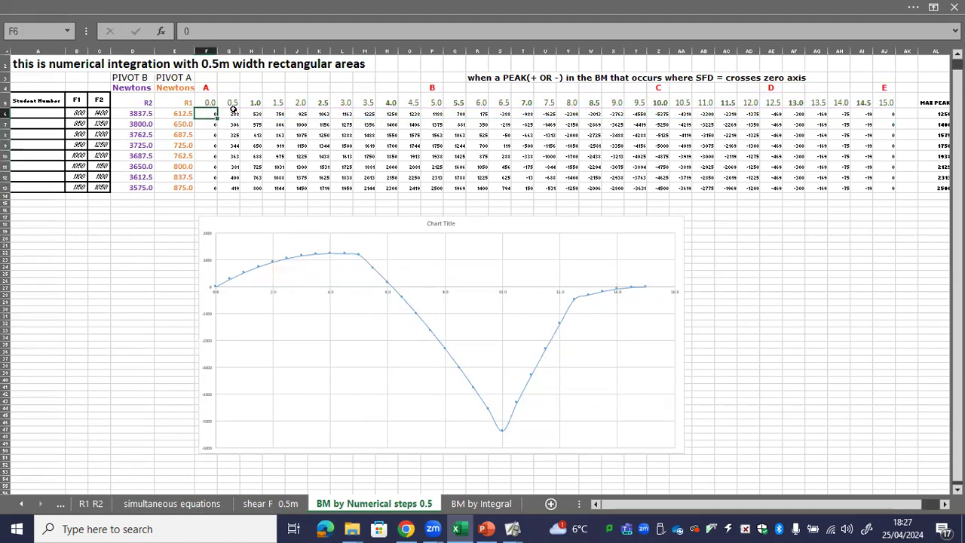
left_click(234, 113)
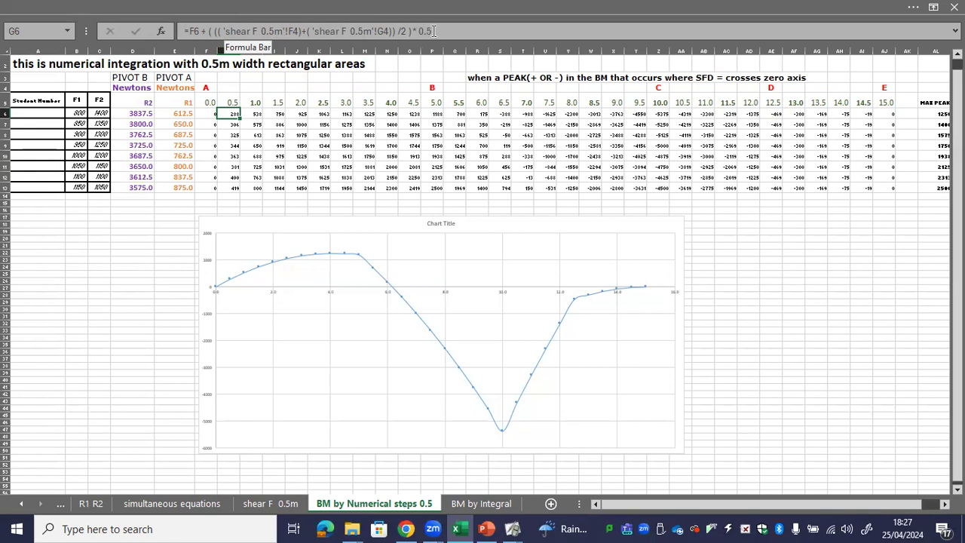
left_click(255, 114)
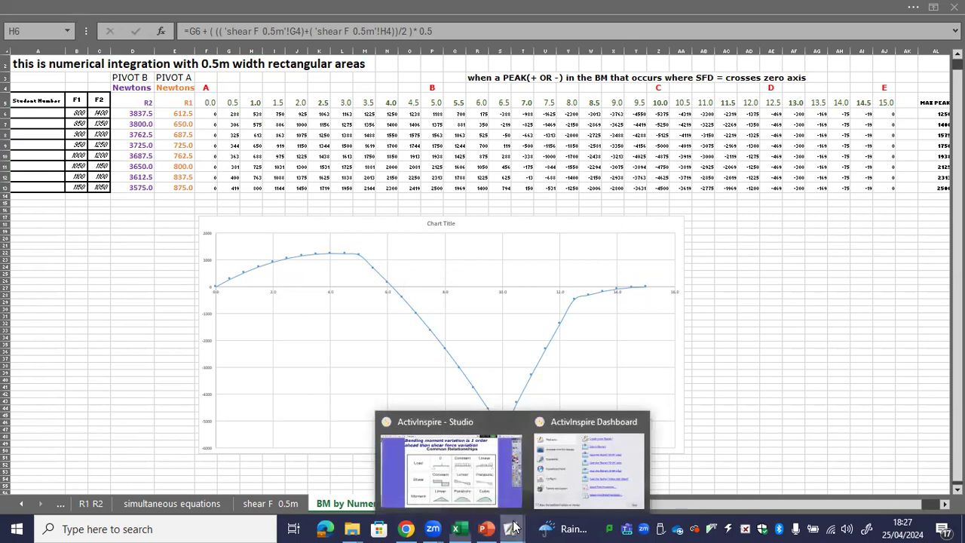
- Switch to ActivInspire and show the beam loading diagram on page 13 of the SF BM video flipchart
left_click(438, 473)
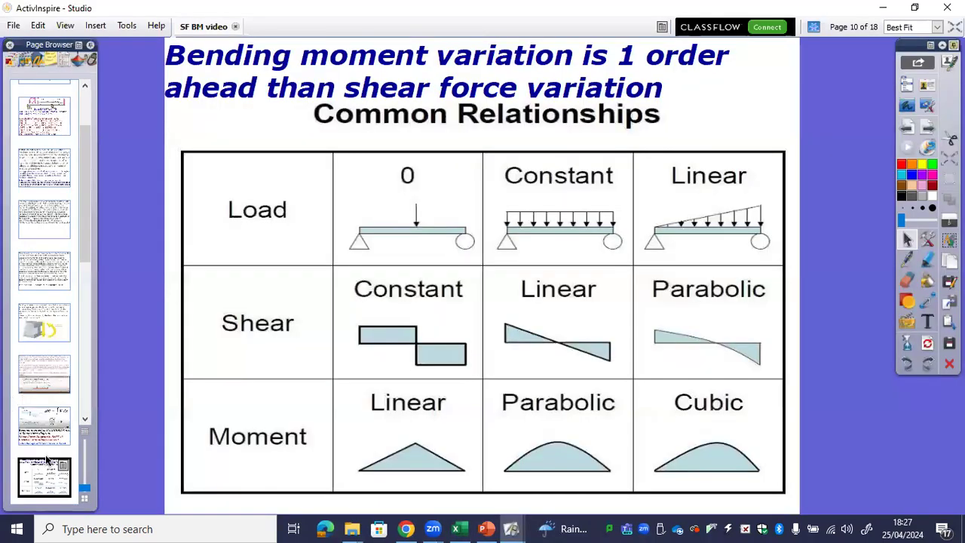
key("Page_Down")
key("Page_Down")
key("Page_Down")
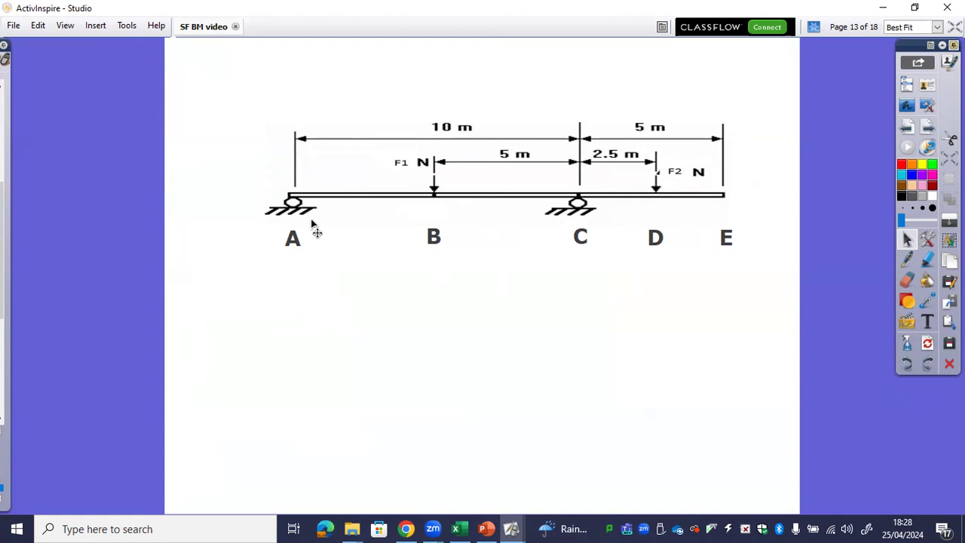
- Switch back to Excel and delete the bending moment chart from the BM by Numerical steps 0.5 sheet
left_click(456, 529)
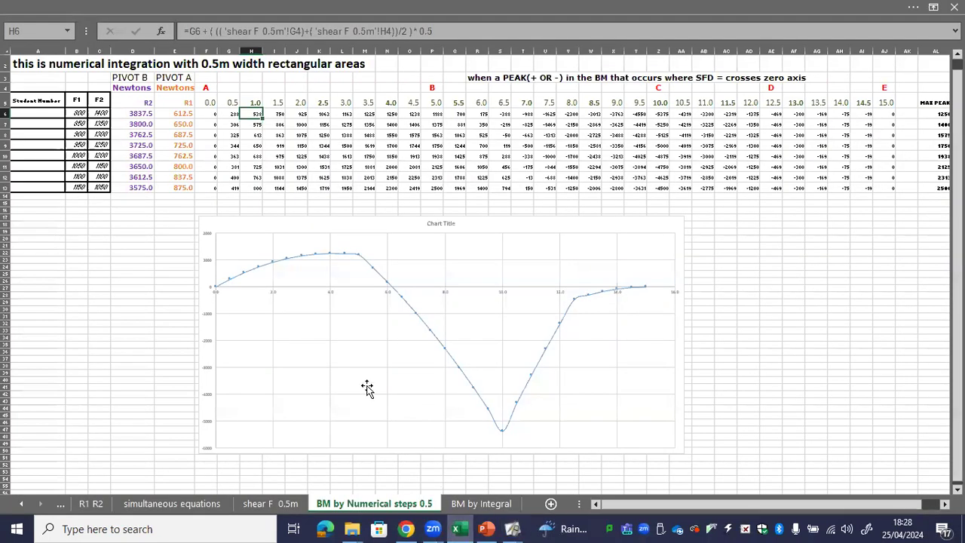
left_click(214, 101)
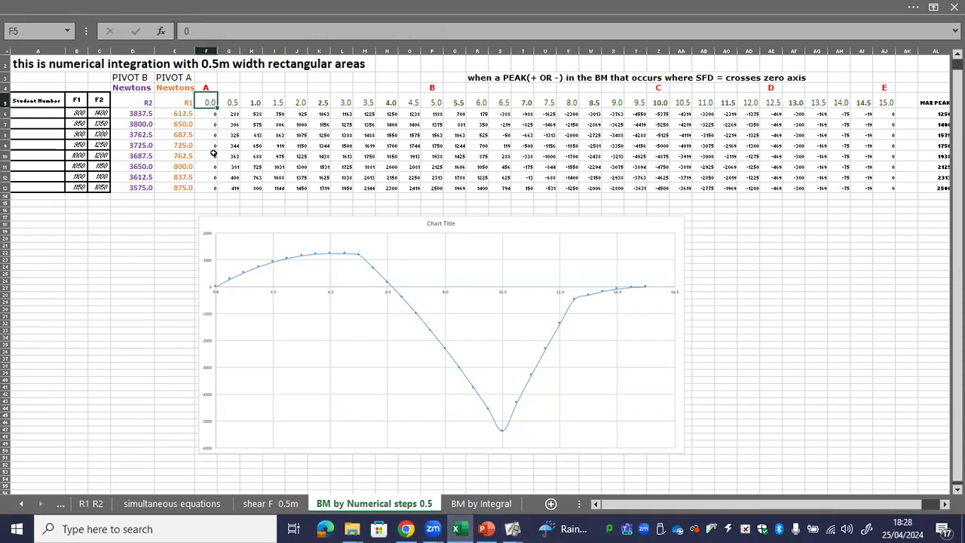
left_click(209, 223)
key("Delete")
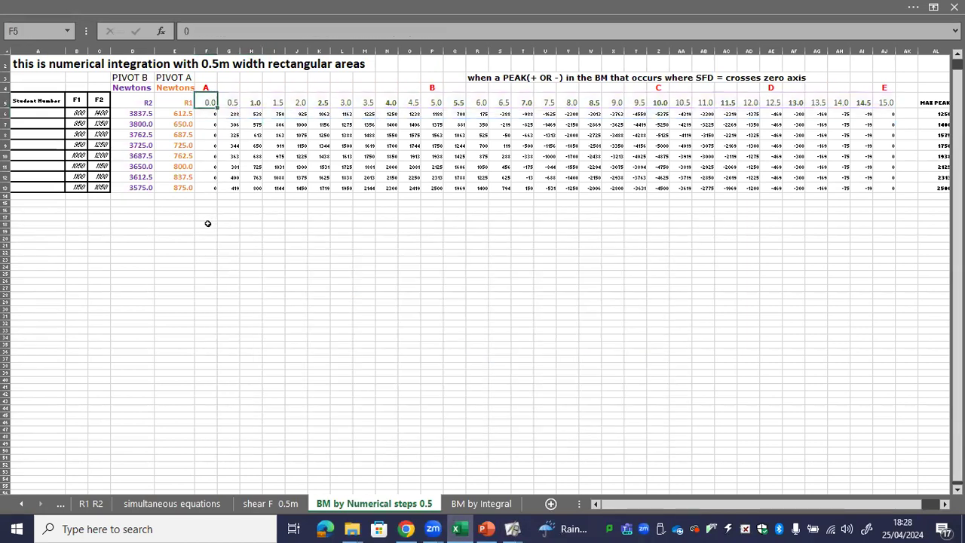
- Insert a Scatter with Smooth Lines chart of the bending moments against distance using the data in F5:AJ6
left_click(208, 100)
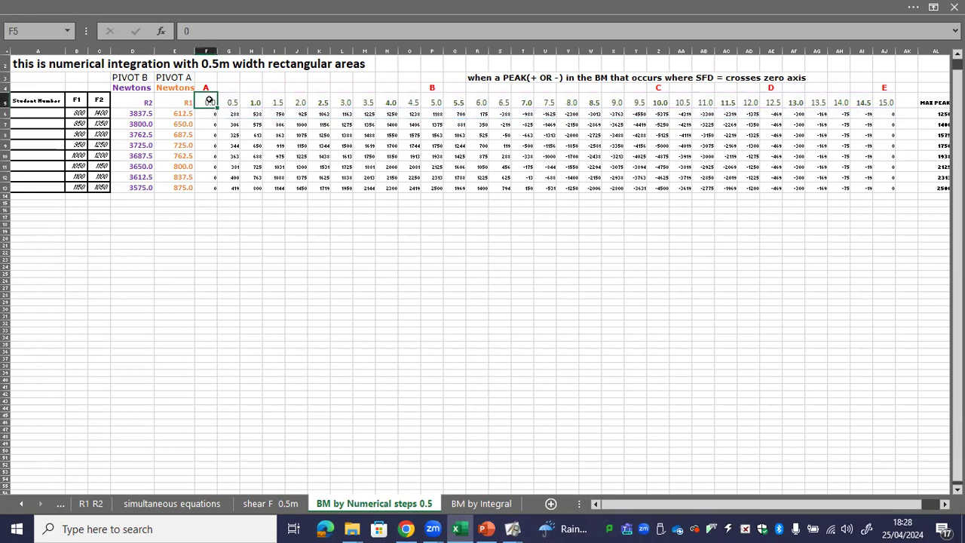
key("shift+Down")
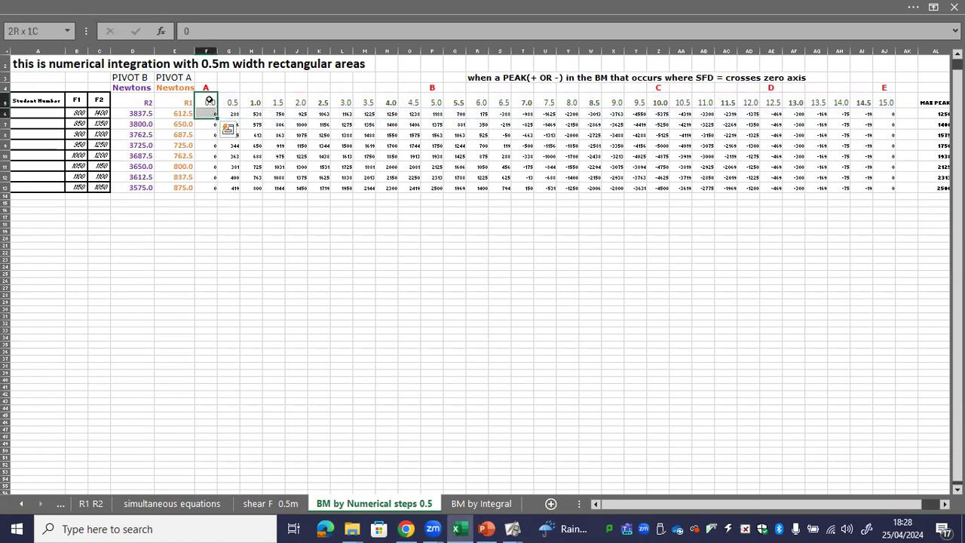
key("shift+Right")
key("shift+Right")
key("shift+Right")
key("shift+Right")
key("shift+Right")
key("shift+Right")
key("shift+Right")
key("shift+Right")
key("shift+Right")
key("shift+Right")
key("shift+Right")
key("shift+Right")
key("shift+Right")
key("shift+Right")
key("shift+Right")
key("shift+Right")
key("shift+Right")
key("shift+Right")
key("shift+Right")
key("shift+Right")
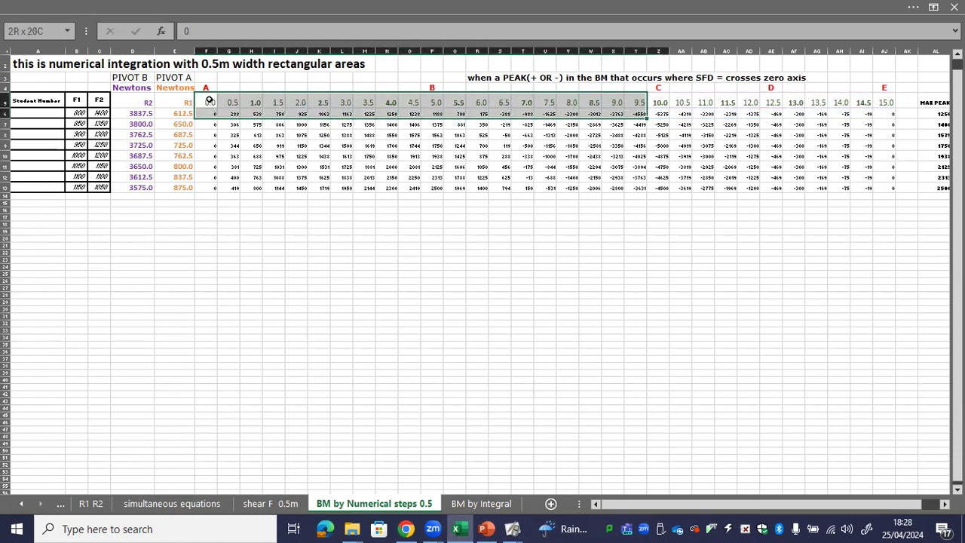
key("shift+Right")
key("shift+Right")
key("shift+Right")
key("shift+Right")
key("shift+Right")
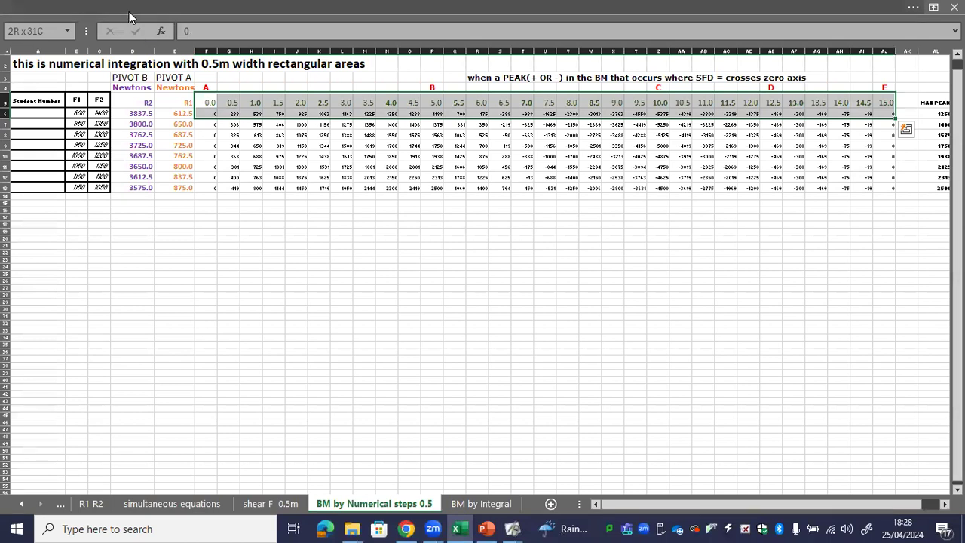
left_click(120, 5)
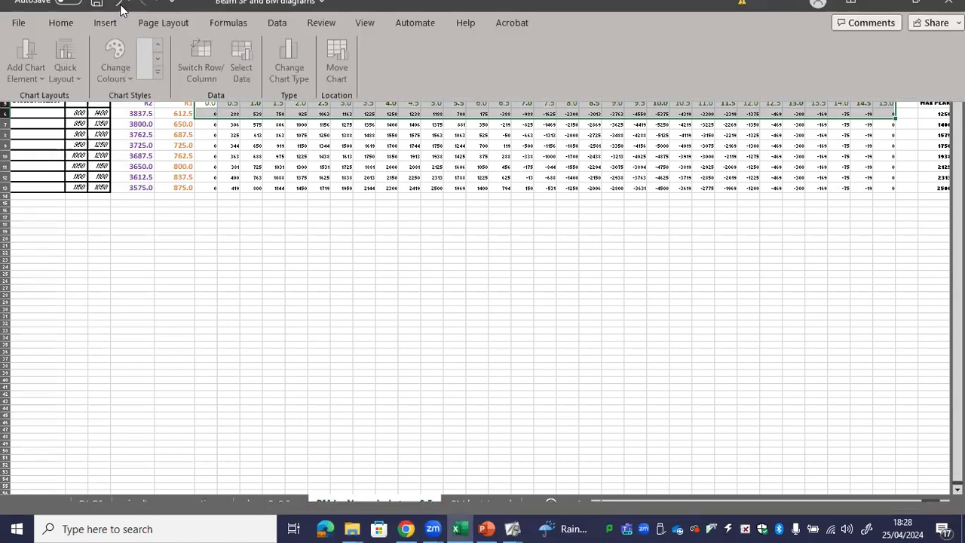
left_click(106, 35)
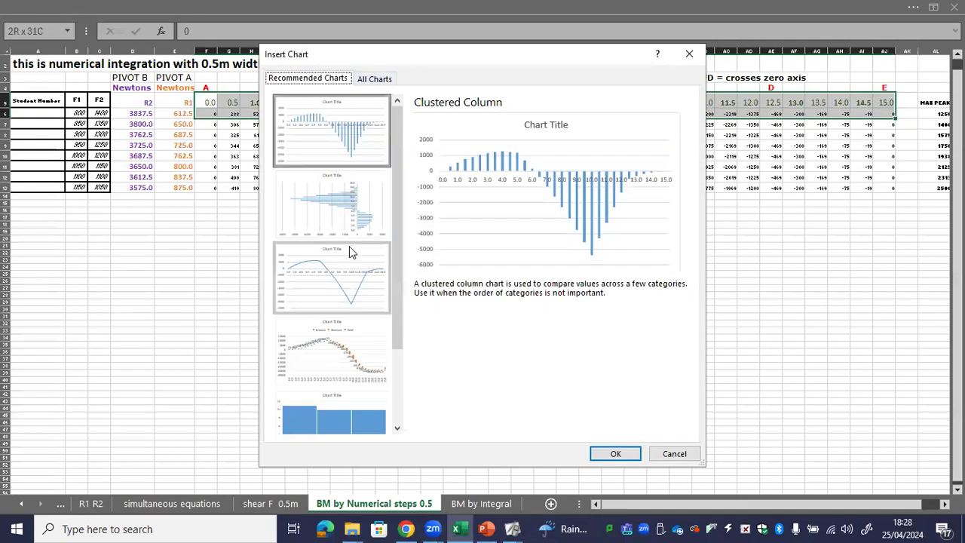
left_click(375, 79)
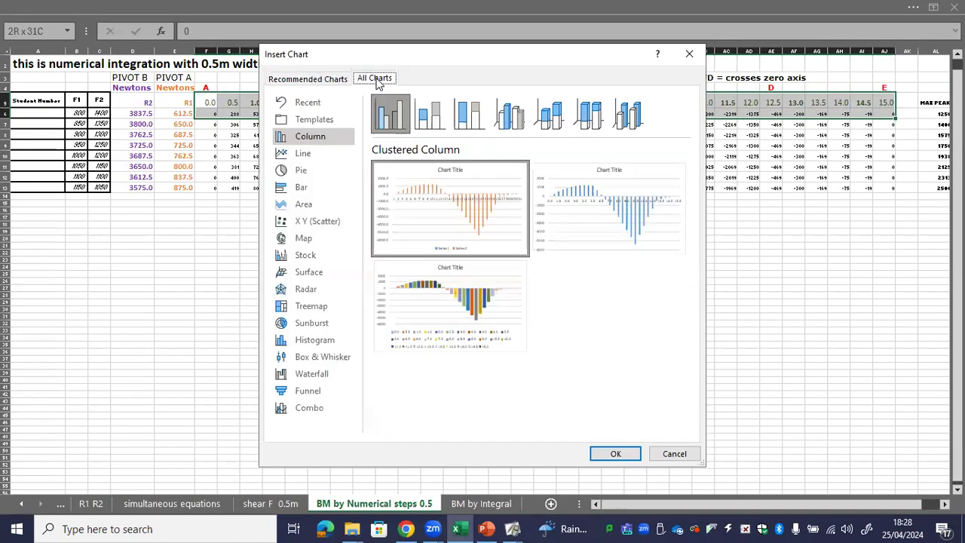
left_click(315, 223)
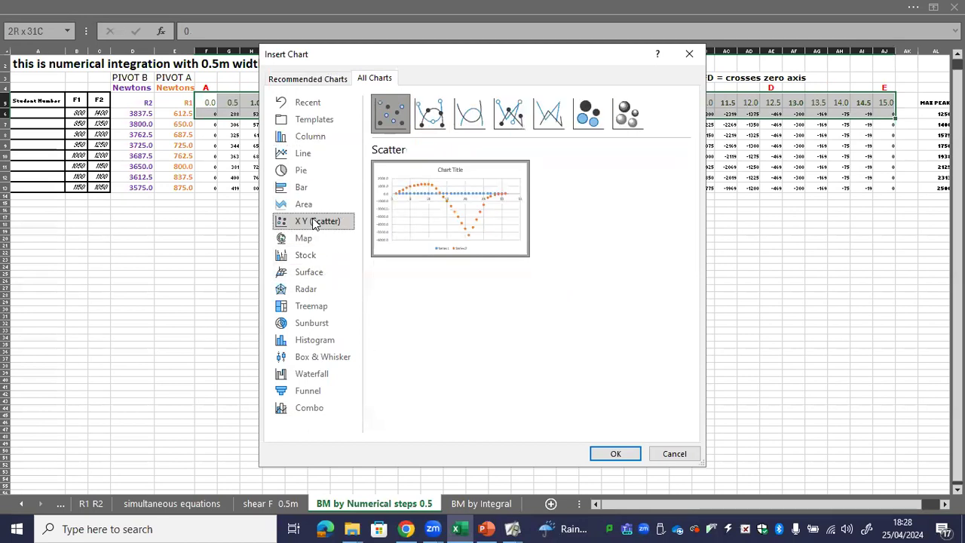
left_click(475, 115)
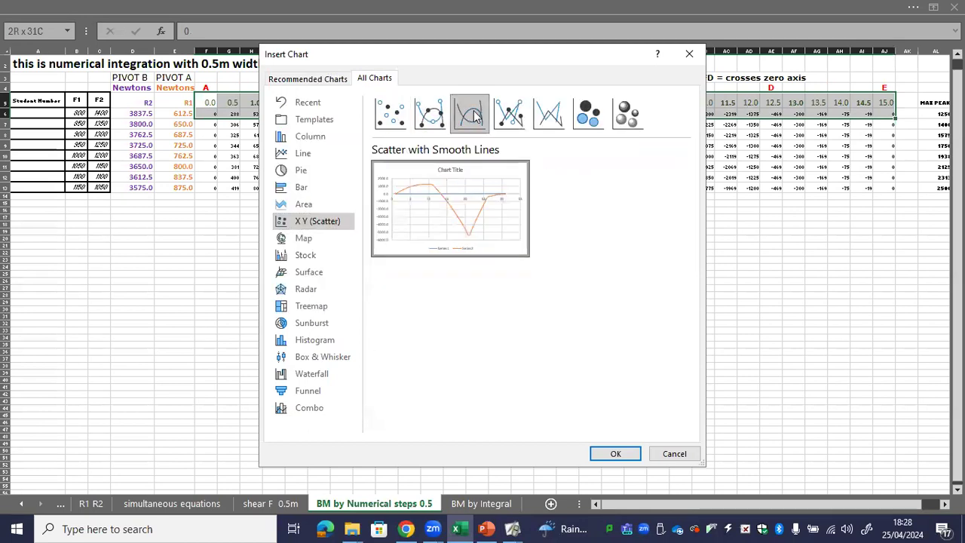
left_click(437, 115)
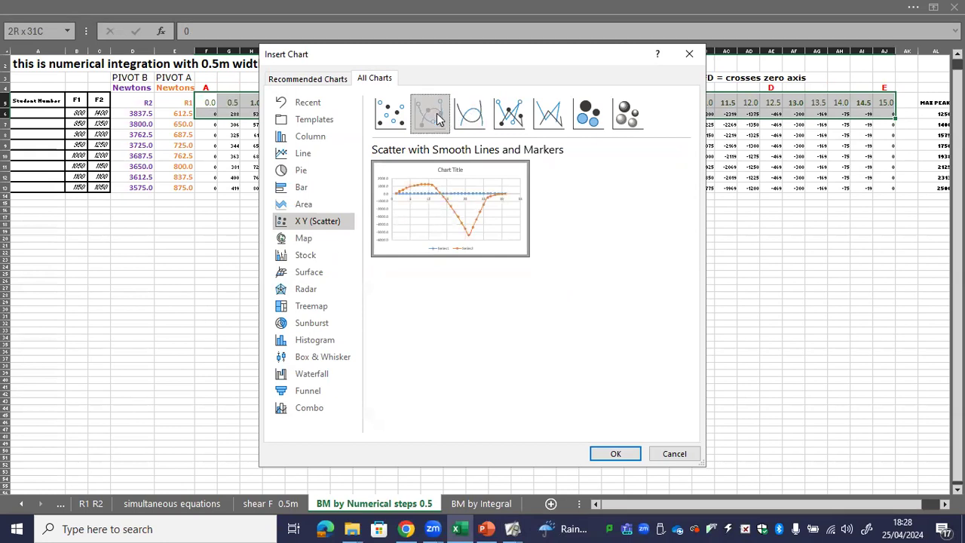
left_click(472, 115)
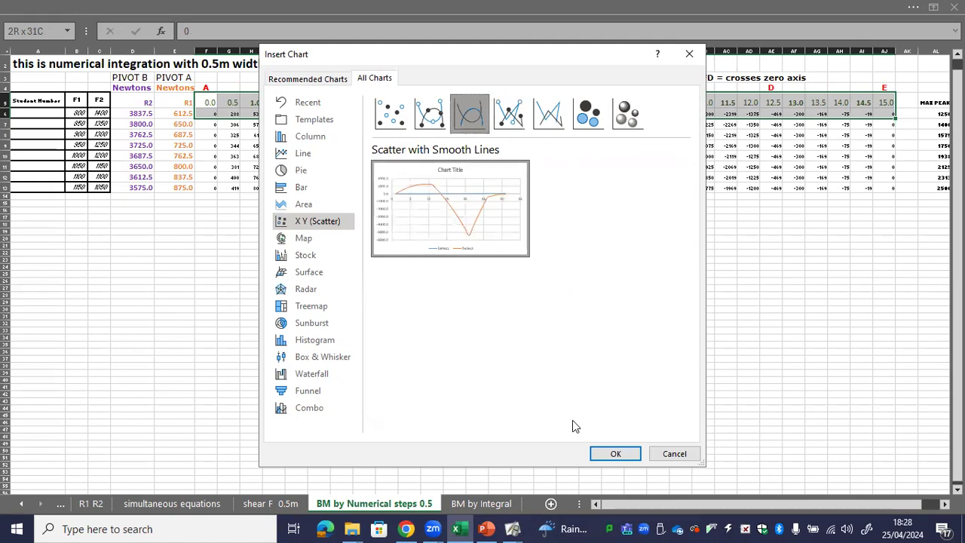
left_click(615, 453)
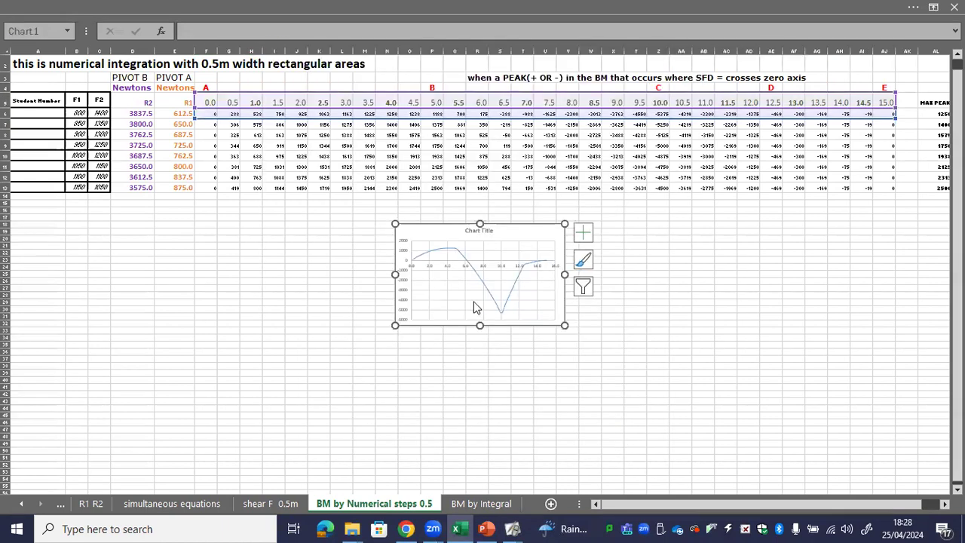
- Enlarge the new bending moment chart to span roughly columns D to AI and rows 4 to 47, and examine its peaks
left_click_drag(395, 223, 126, 88)
left_click_drag(565, 325, 851, 439)
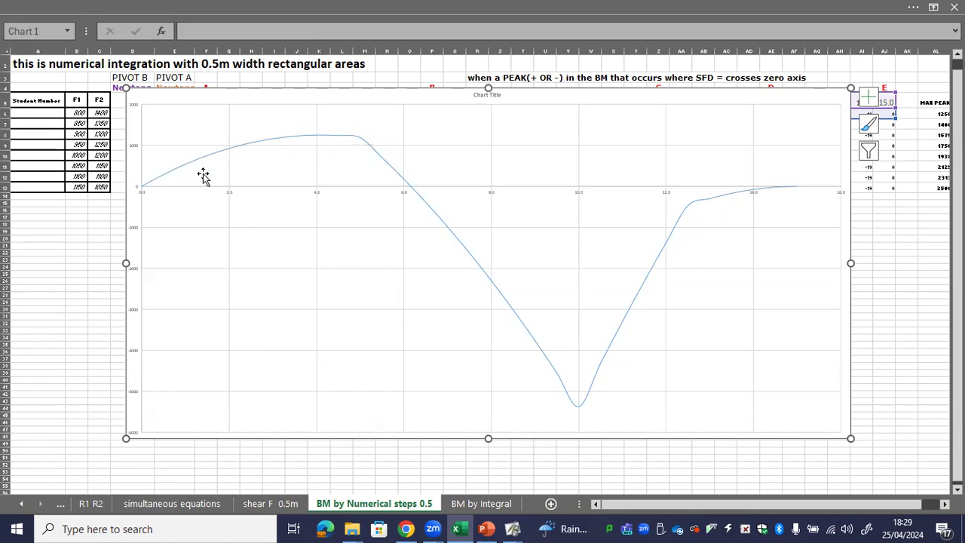
mouse_move(371, 156)
mouse_move(577, 408)
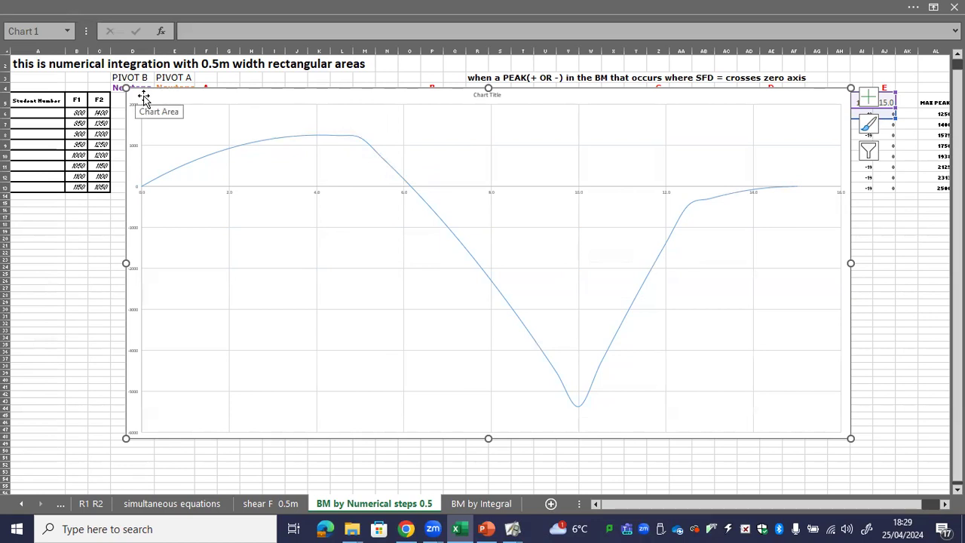
- Examine section A's integral and line formulas on the BM by Integral sheet, and relate them to the shear F 0.5m chart
left_click(483, 503)
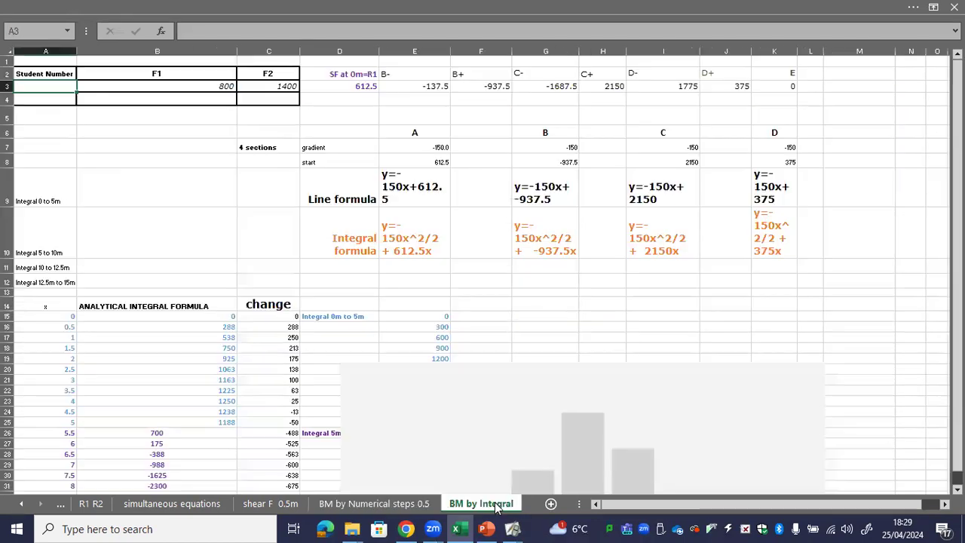
left_click(360, 242)
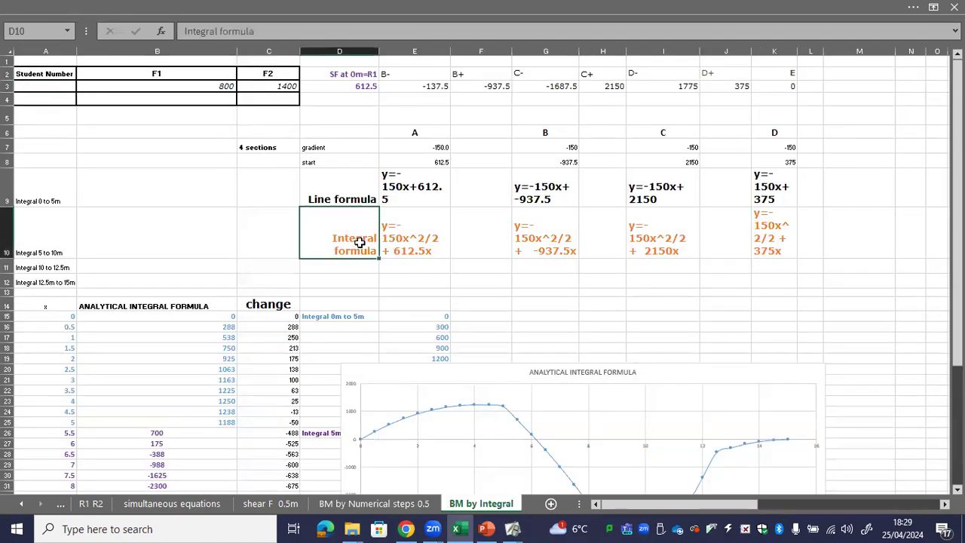
left_click(399, 241)
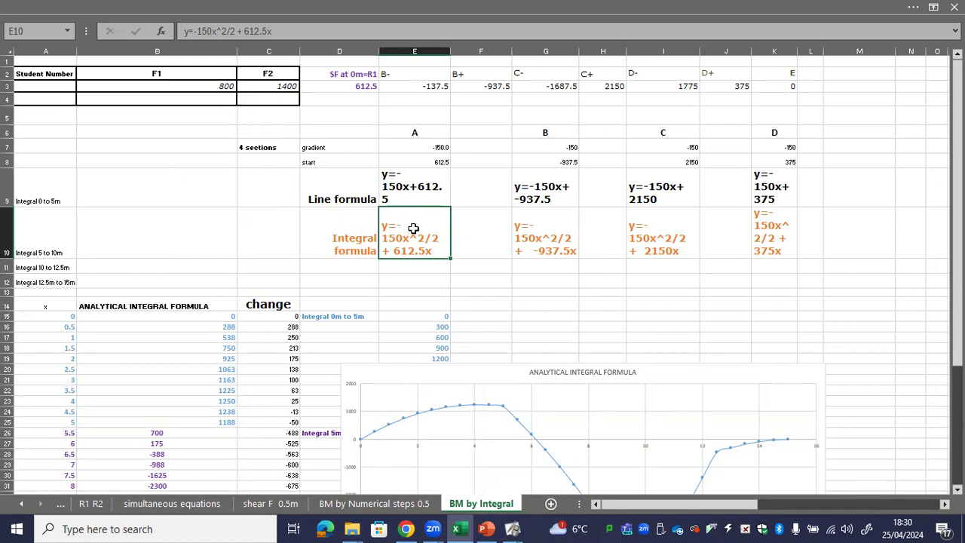
left_click(405, 186)
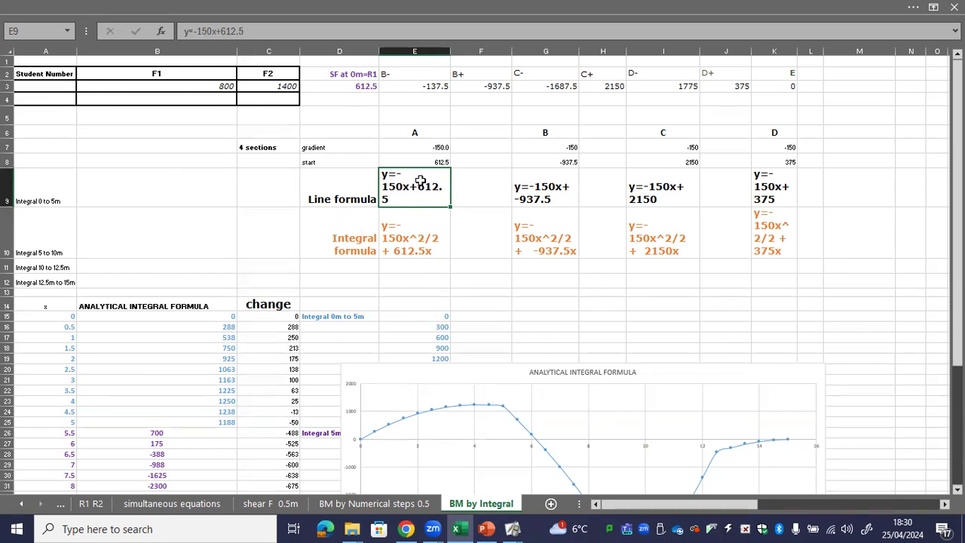
left_click(273, 503)
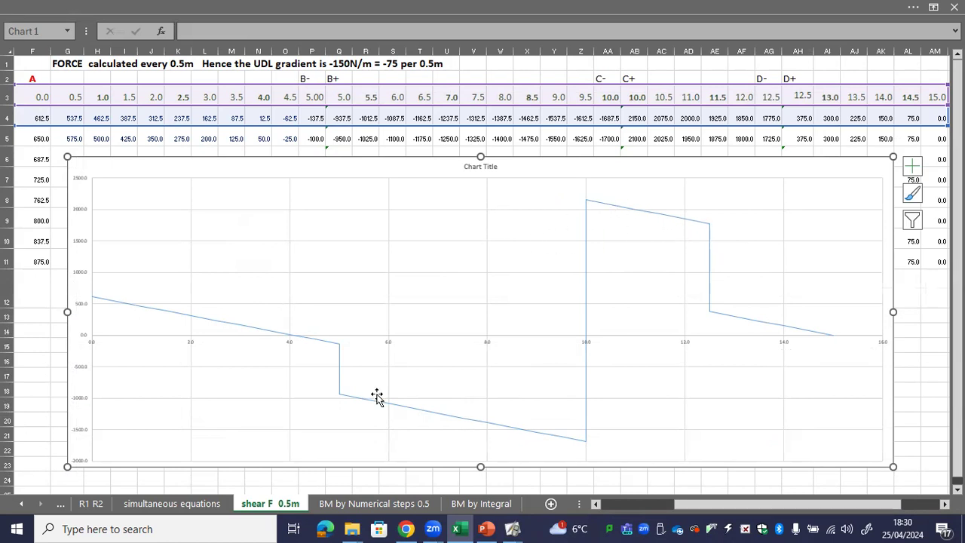
- On the BM by Integral sheet, move the ANALYTICAL INTEGRAL FORMULA chart up over the formula table and enlarge it
left_click(483, 505)
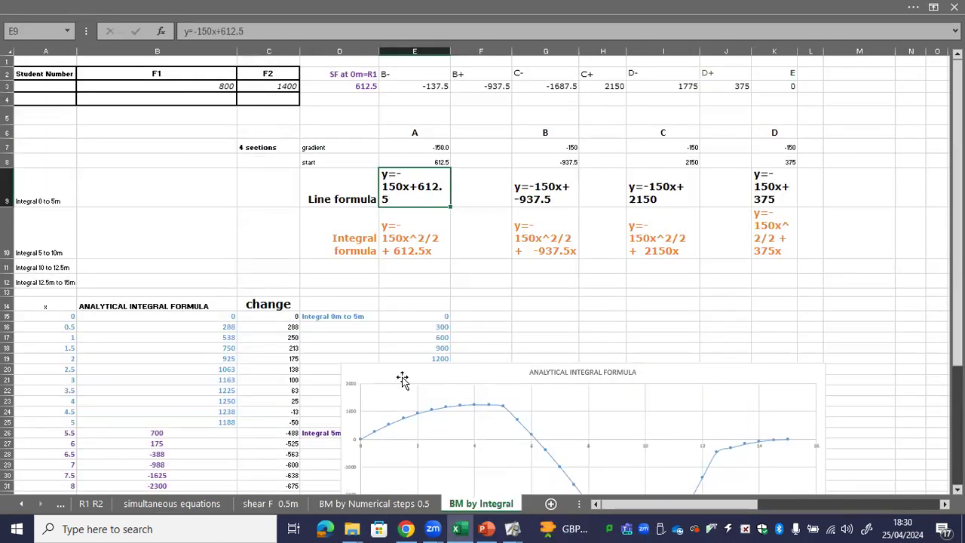
left_click_drag(349, 369, 315, 149)
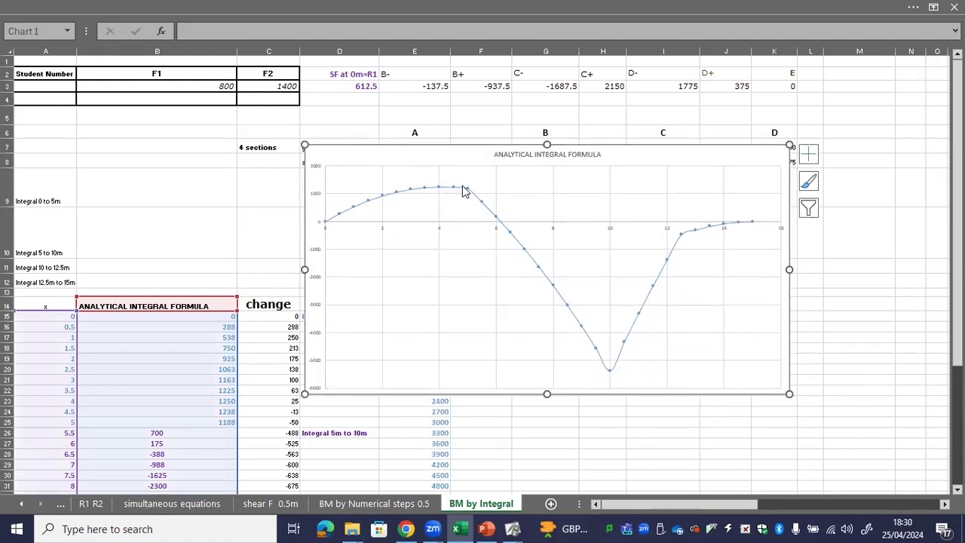
left_click_drag(305, 144, 151, 83)
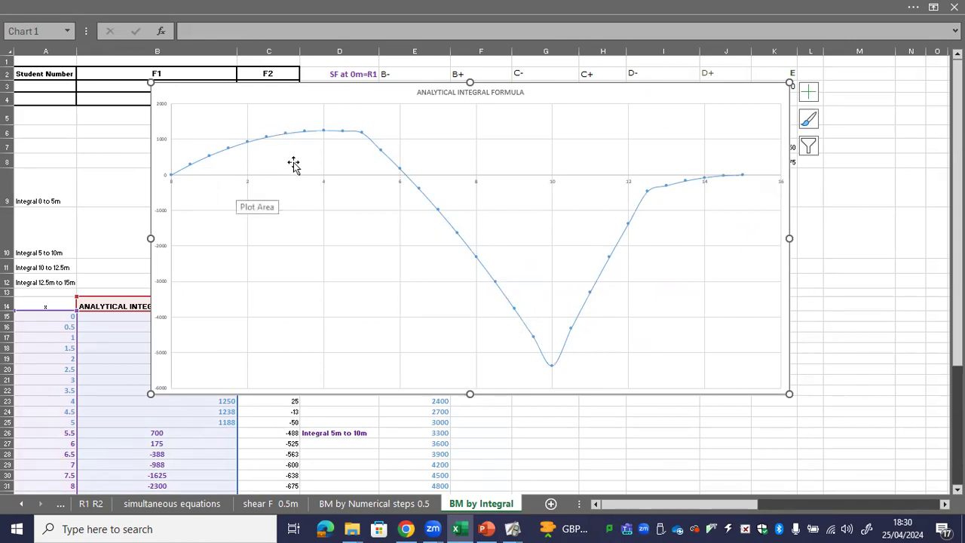
- View the bending moment chart on BM by Numerical steps 0.5 and the shear force chart on shear F 0.5m for comparison
left_click(378, 510)
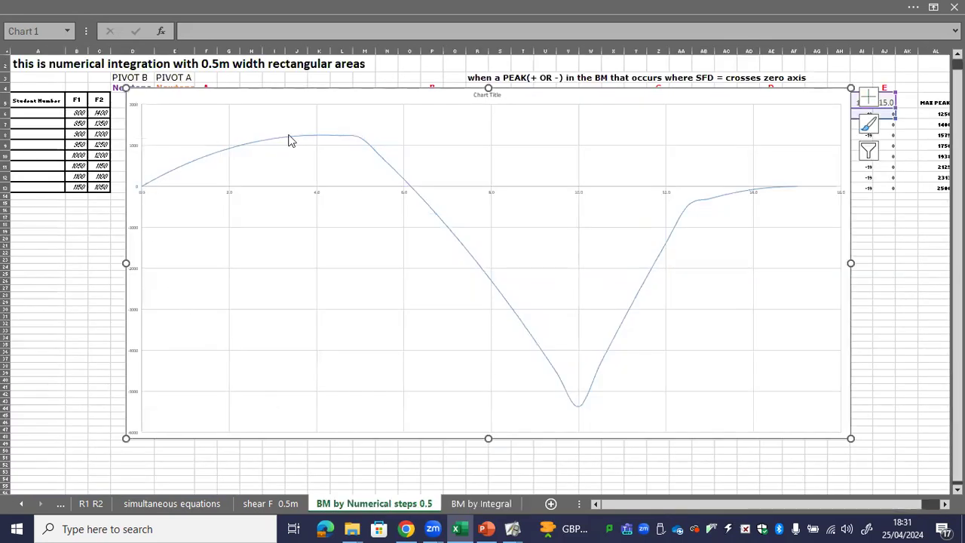
left_click(270, 504)
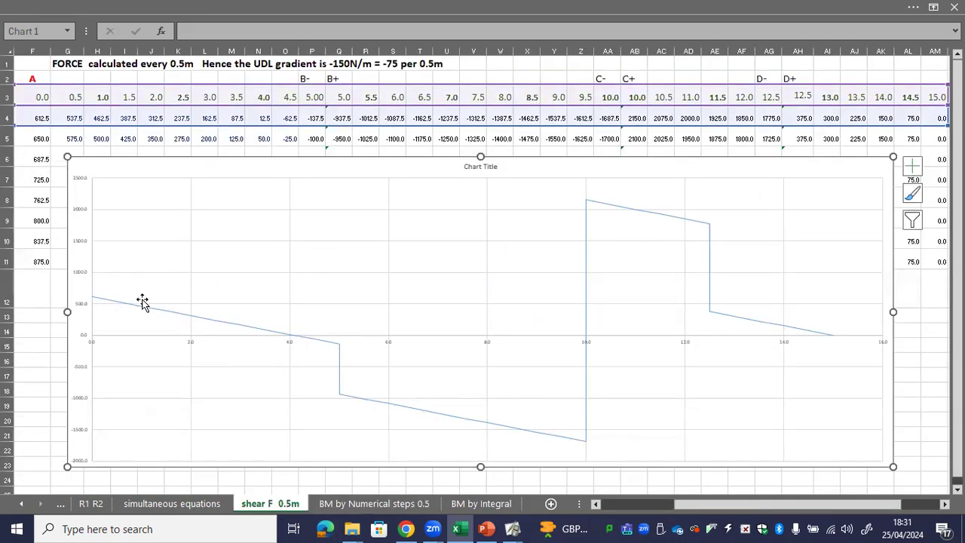
mouse_move(105, 303)
- Return to the BM by Integral sheet and enlarge the analytical chart further to cover most of the visible sheet
left_click(498, 504)
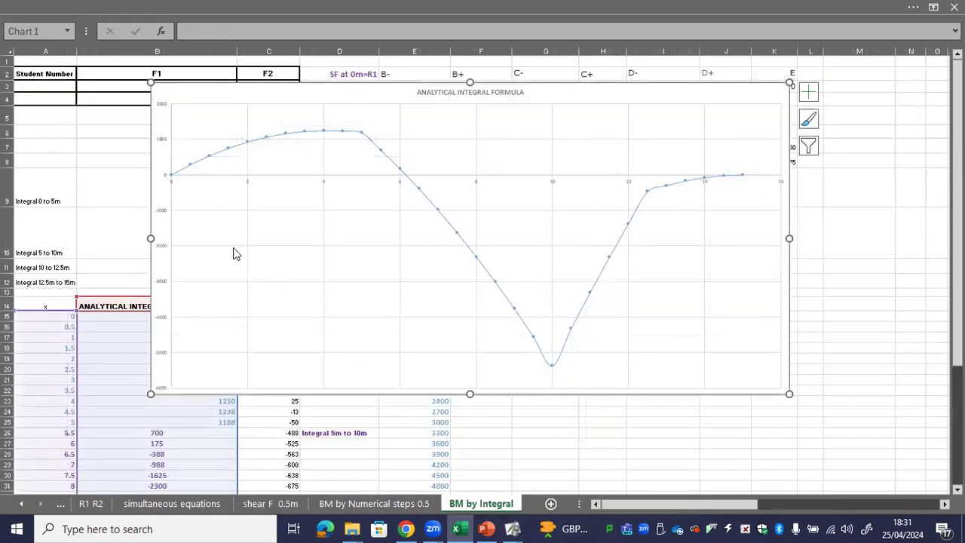
left_click_drag(789, 83, 933, 66)
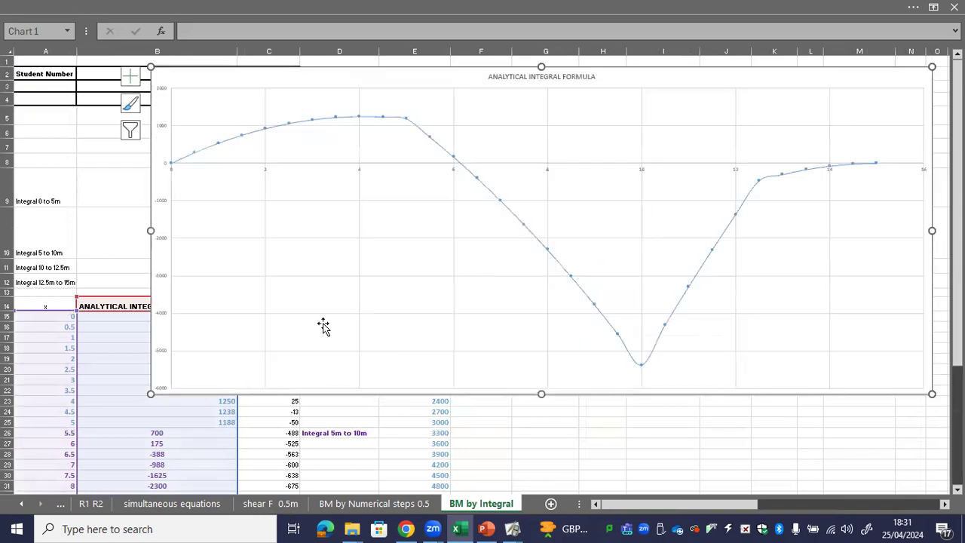
left_click_drag(150, 394, 86, 462)
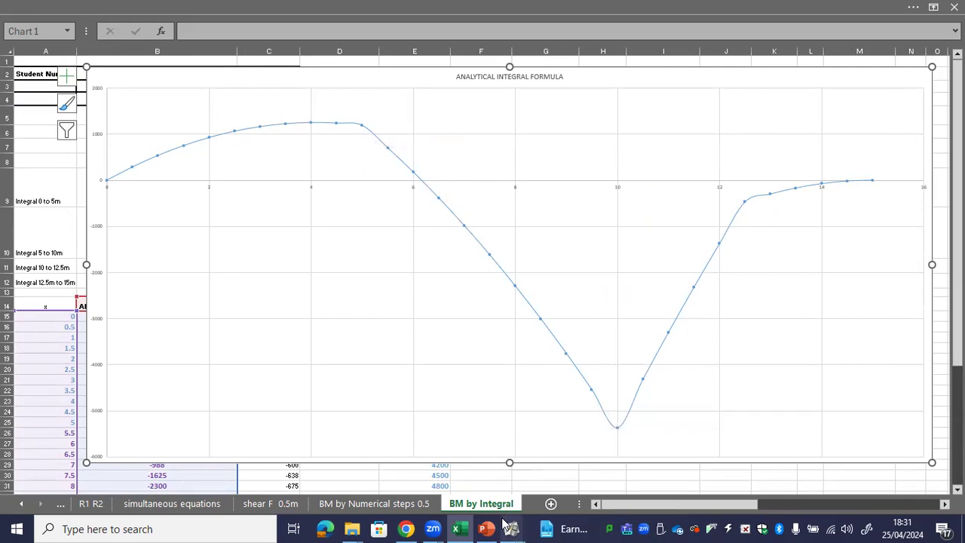
- Switch to ActivInspire and show page 17 of the SF BM video flipchart with the bending moment conclusions
mouse_move(512, 528)
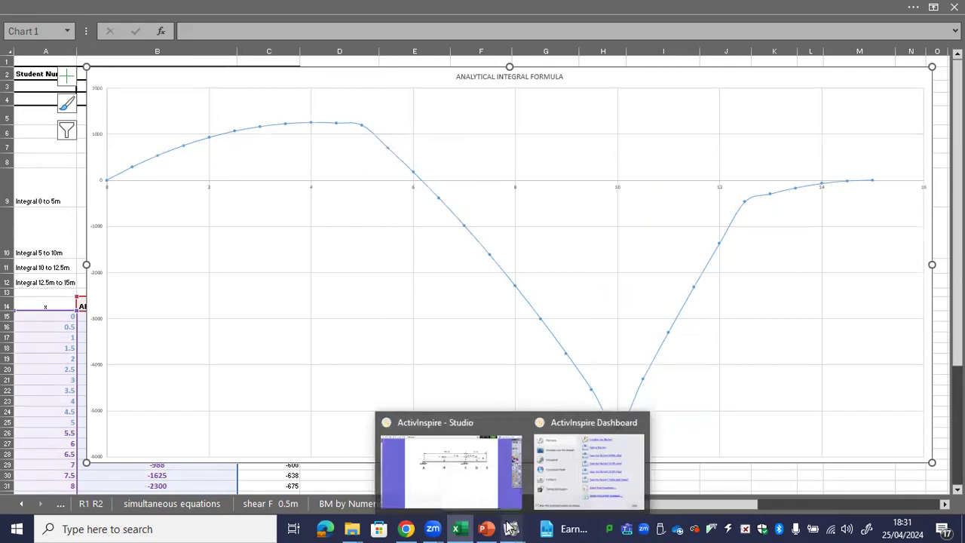
left_click(460, 484)
mouse_move(6, 419)
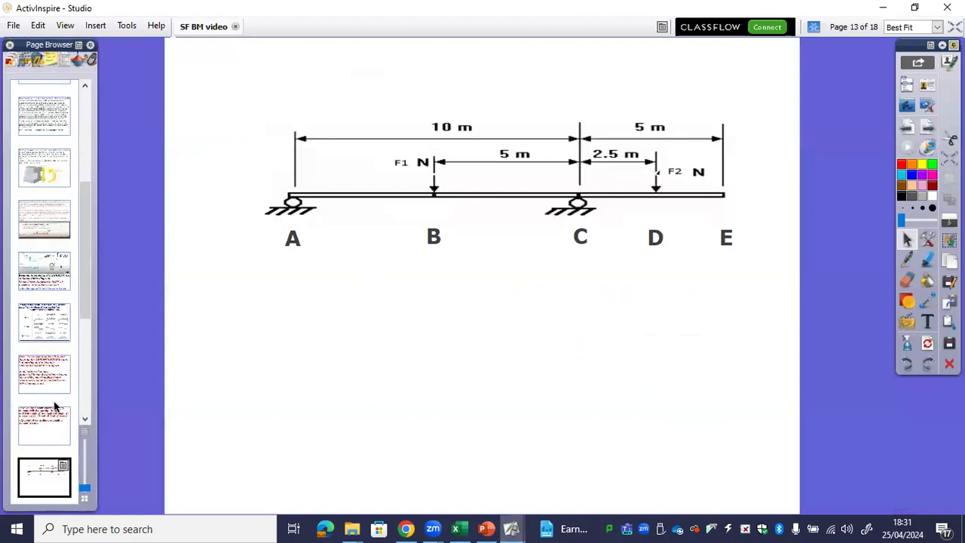
scroll(89, 398, "down", 5)
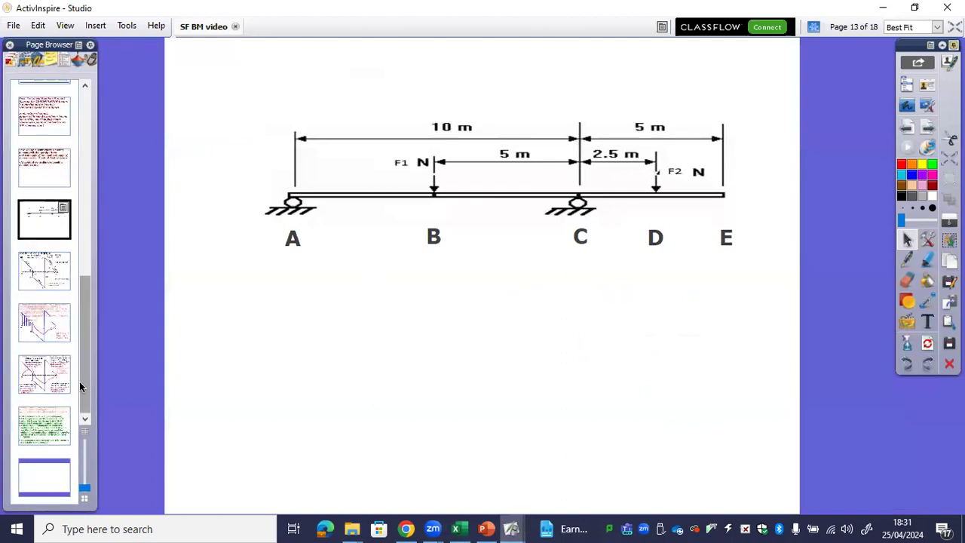
left_click(52, 426)
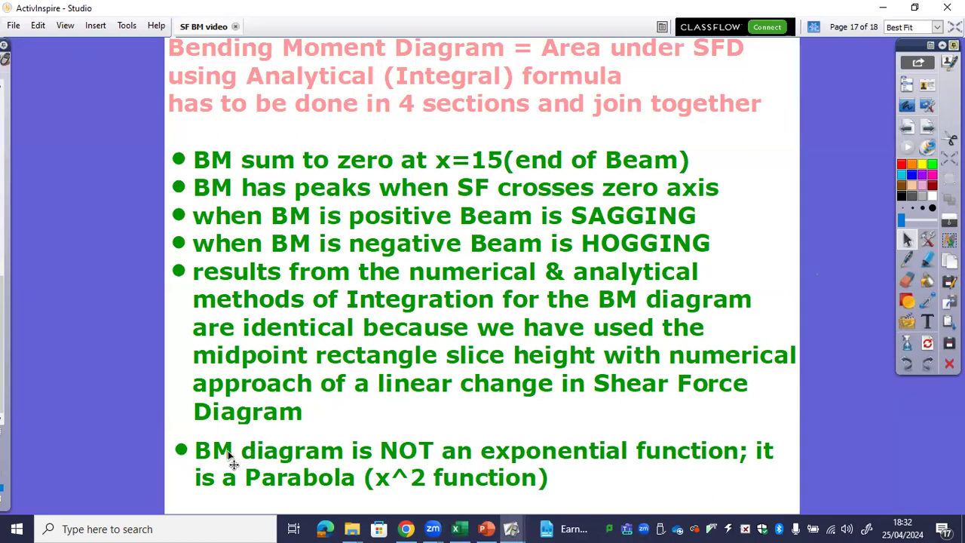
- Compare the BM by Integral chart in Excel with the conclusions on ActivInspire page 17, ending back on the Excel chart
left_click(465, 529)
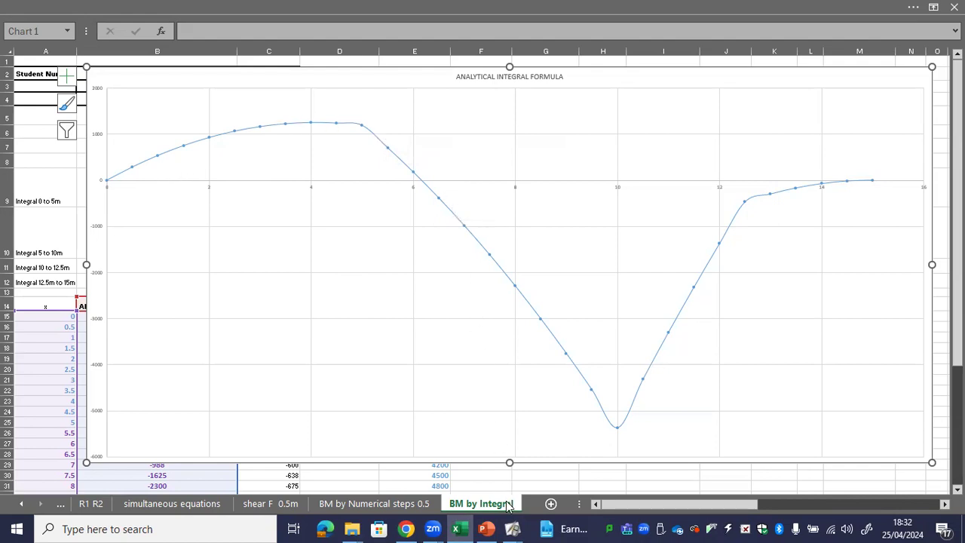
mouse_move(512, 528)
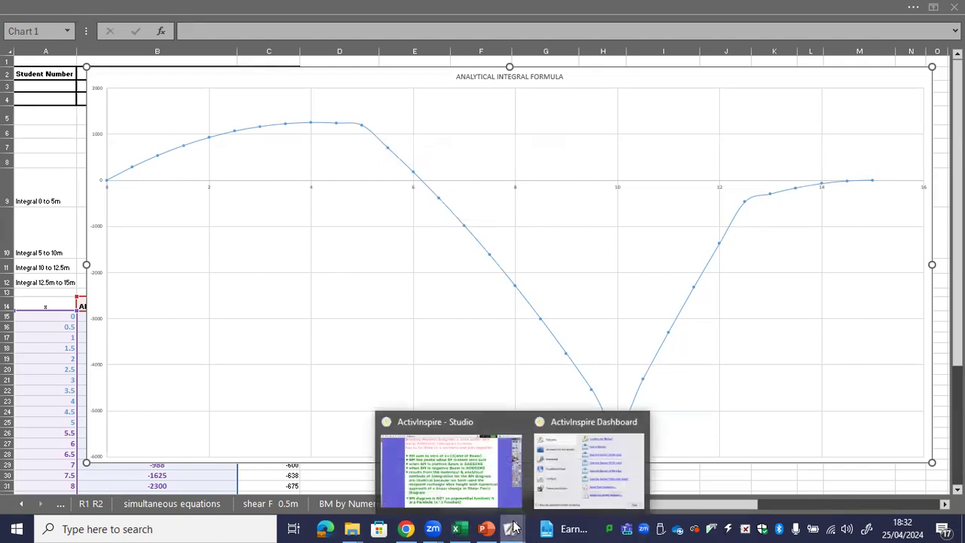
left_click(459, 465)
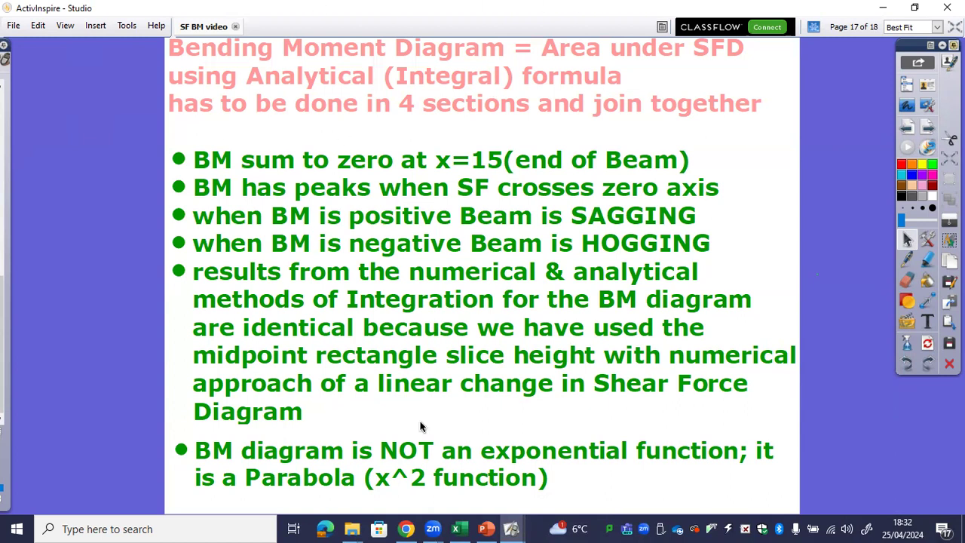
left_click(463, 526)
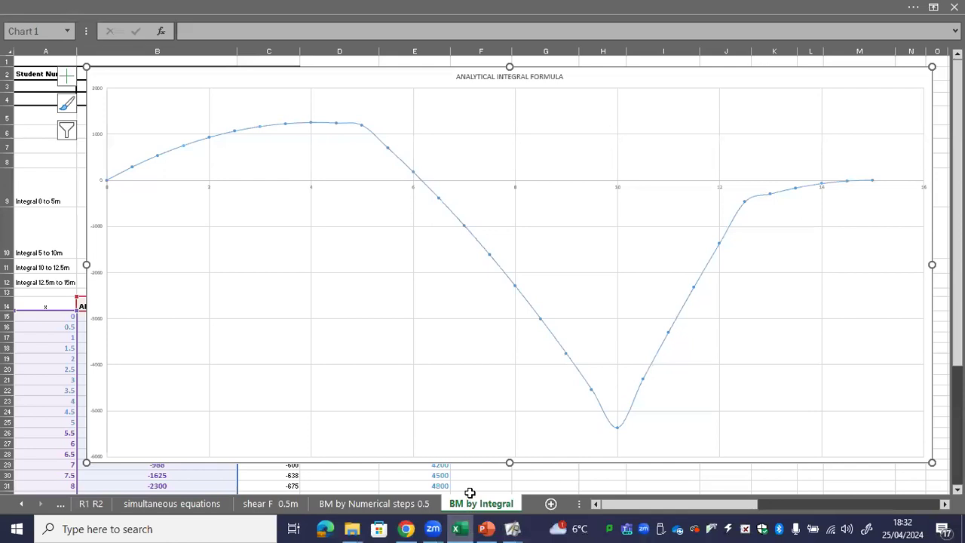
mouse_move(433, 529)
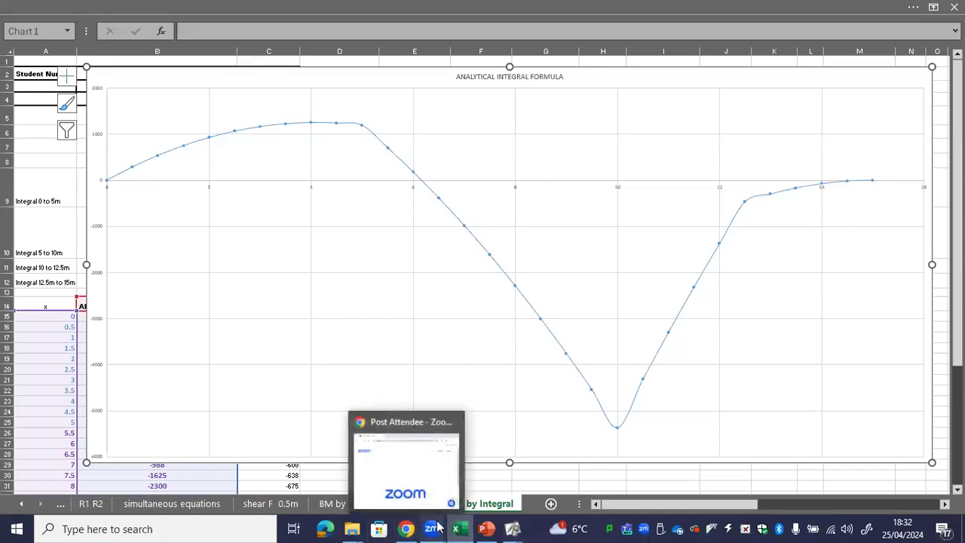